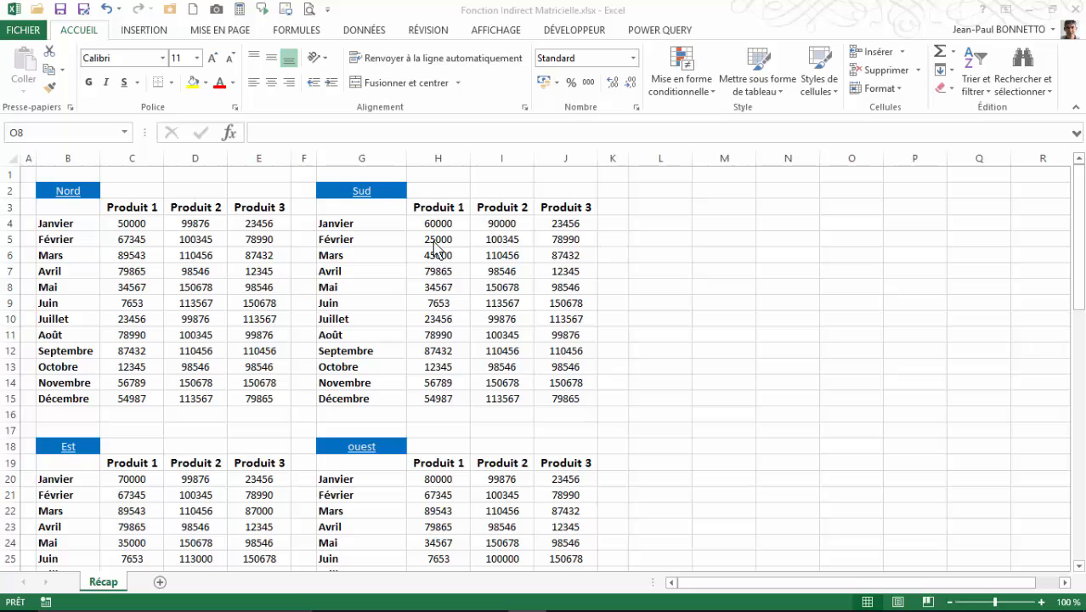
{"action": "left_click", "coordinate": [122, 206]}
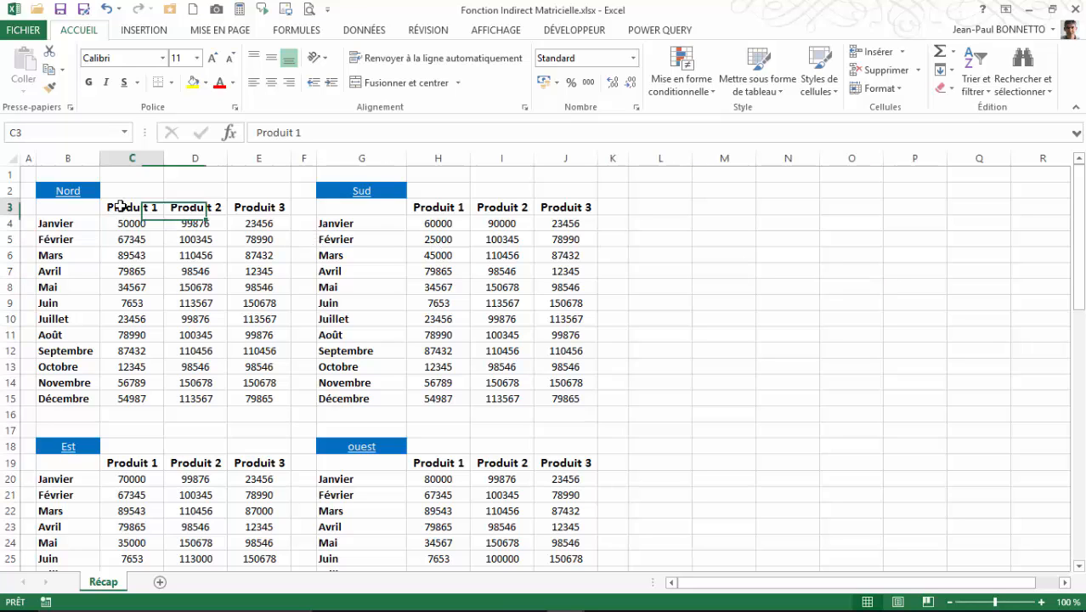
{"action": "left_click", "coordinate": [80, 188]}
{"action": "left_click", "coordinate": [173, 211]}
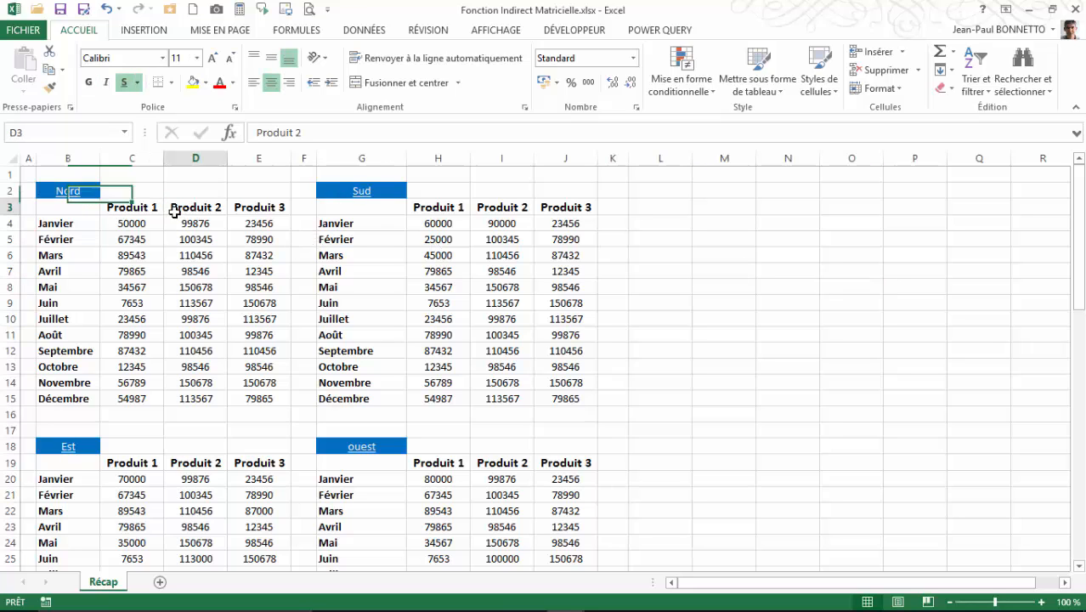
{"action": "scroll", "coordinate": [192, 244], "scroll_direction": "down", "scroll_amount": 2}
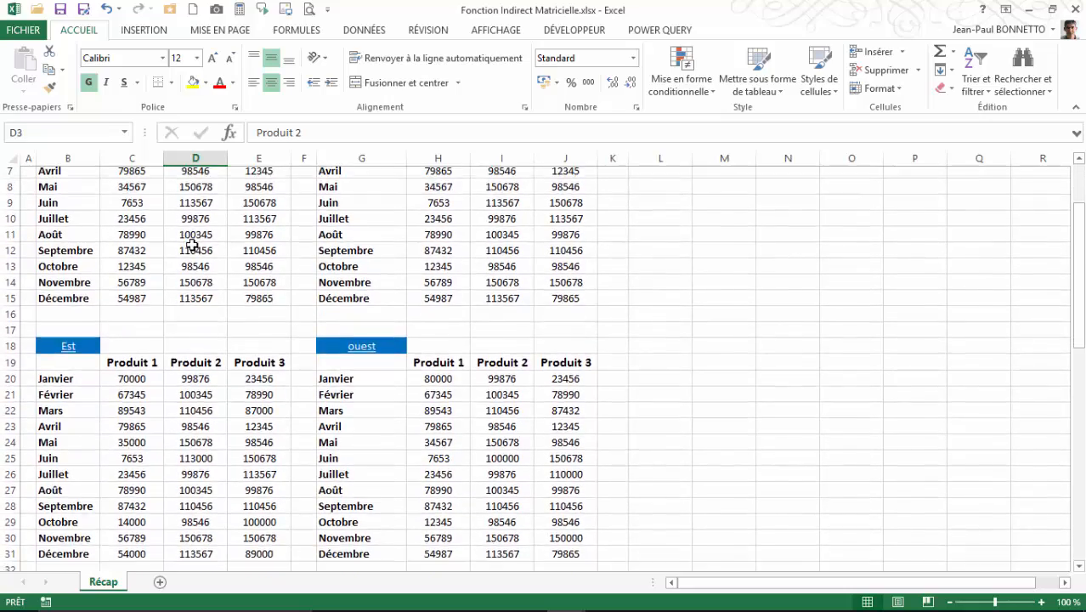
{"action": "scroll", "coordinate": [192, 245], "scroll_direction": "down", "scroll_amount": 1}
{"action": "scroll", "coordinate": [189, 243], "scroll_direction": "up", "scroll_amount": 3}
Step: Format the Nord table's values in C4:E15 as euro amounts without decimals
{"action": "left_click_drag", "start_coordinate": [134, 222], "coordinate": [252, 403]}
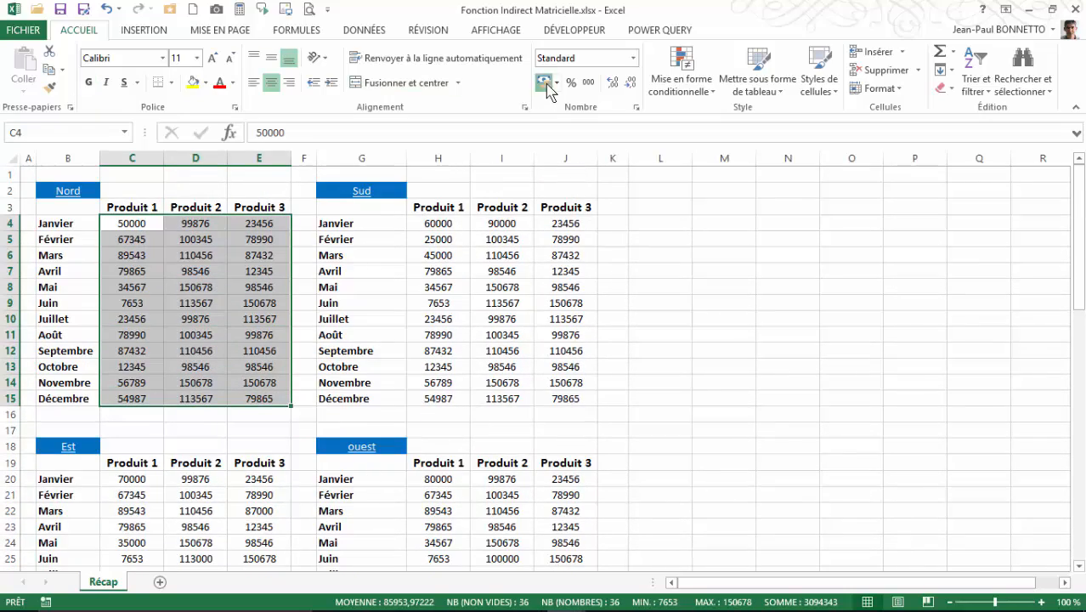
{"action": "left_click", "coordinate": [543, 84]}
{"action": "left_click", "coordinate": [629, 83]}
{"action": "left_click", "coordinate": [630, 82]}
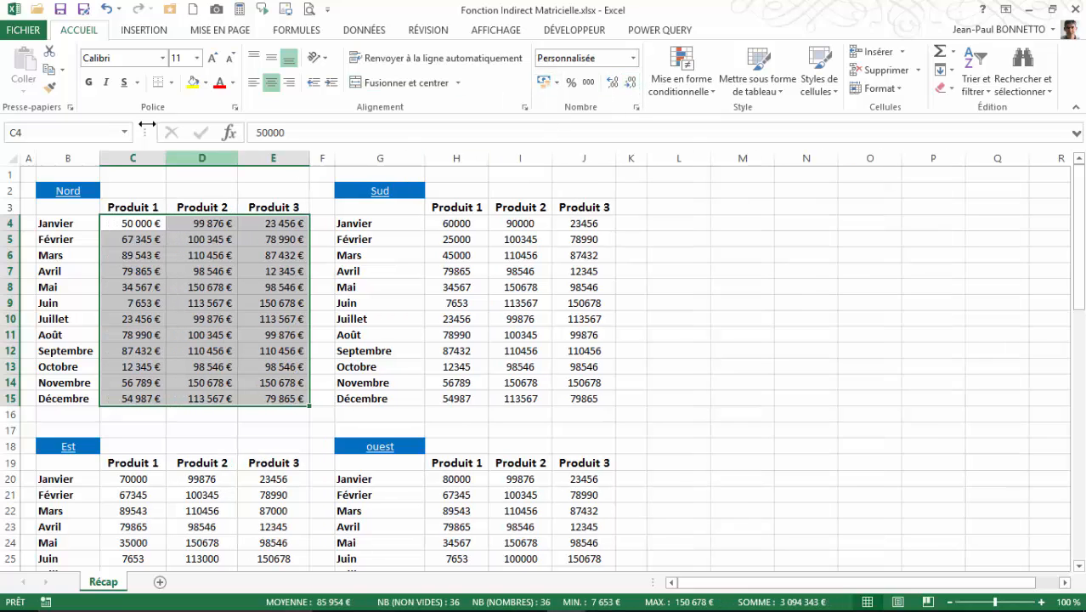
Step: Copy the Nord values' euro format onto the figures of the Sud, Est and Ouest tables
{"action": "left_click", "coordinate": [49, 87]}
{"action": "mouse_move", "coordinate": [455, 226]}
{"action": "left_mouse_down"}
{"action": "mouse_move", "coordinate": [545, 273]}
{"action": "mouse_move", "coordinate": [565, 401]}
{"action": "left_mouse_up"}
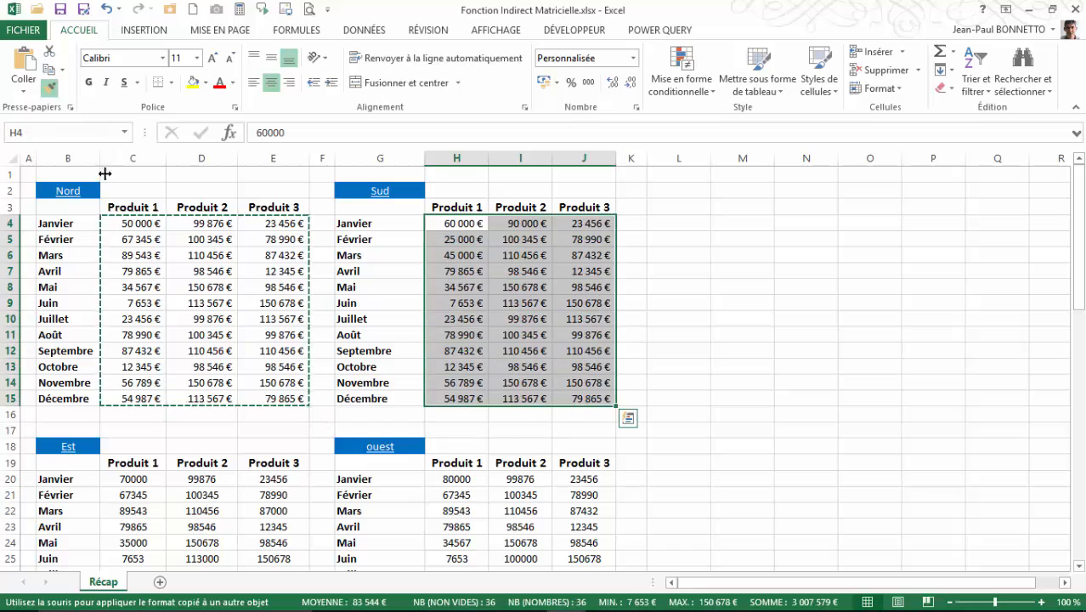
{"action": "mouse_move", "coordinate": [134, 478]}
{"action": "left_mouse_down"}
{"action": "mouse_move", "coordinate": [257, 590]}
{"action": "mouse_move", "coordinate": [259, 544]}
{"action": "left_mouse_up"}
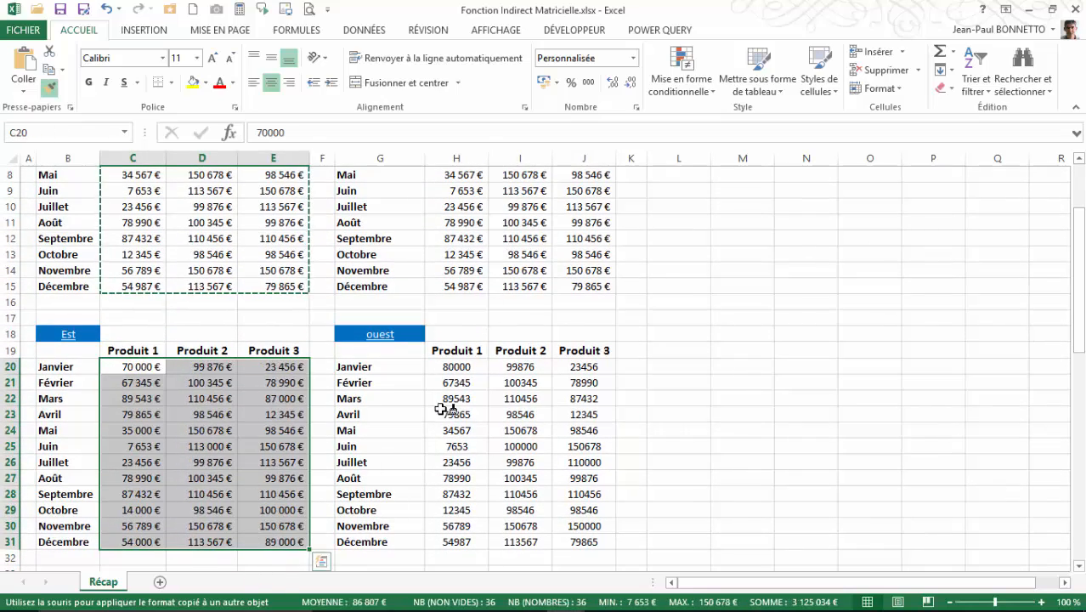
{"action": "mouse_move", "coordinate": [451, 369]}
{"action": "left_mouse_down"}
{"action": "mouse_move", "coordinate": [565, 454]}
{"action": "mouse_move", "coordinate": [562, 542]}
{"action": "left_mouse_up"}
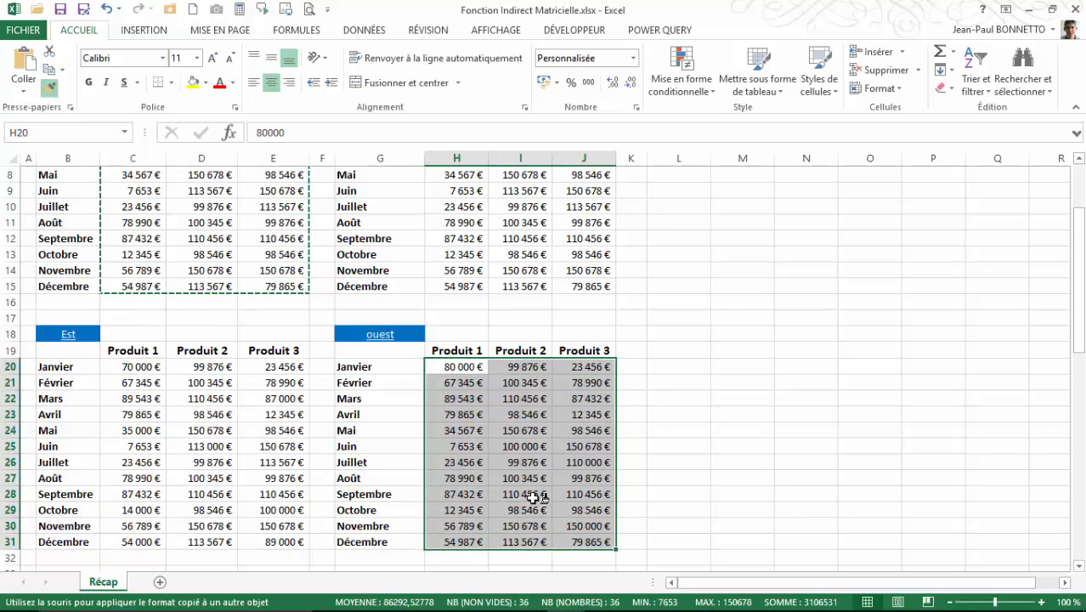
{"action": "left_click", "coordinate": [53, 92]}
{"action": "scroll", "coordinate": [791, 328], "scroll_direction": "up", "scroll_amount": 3}
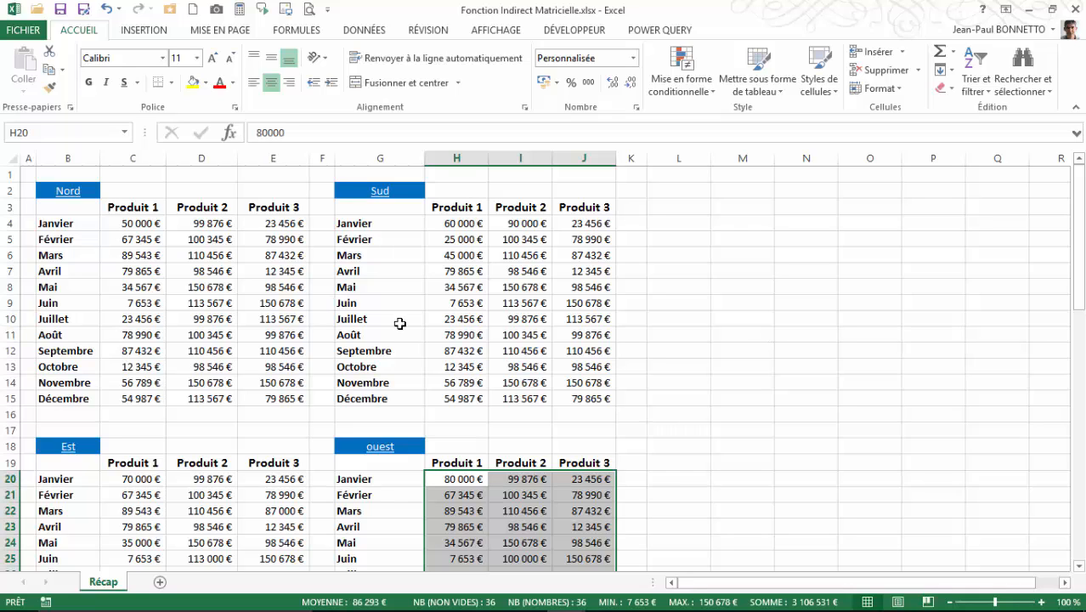
{"action": "left_click", "coordinate": [200, 302]}
{"action": "left_click", "coordinate": [545, 299]}
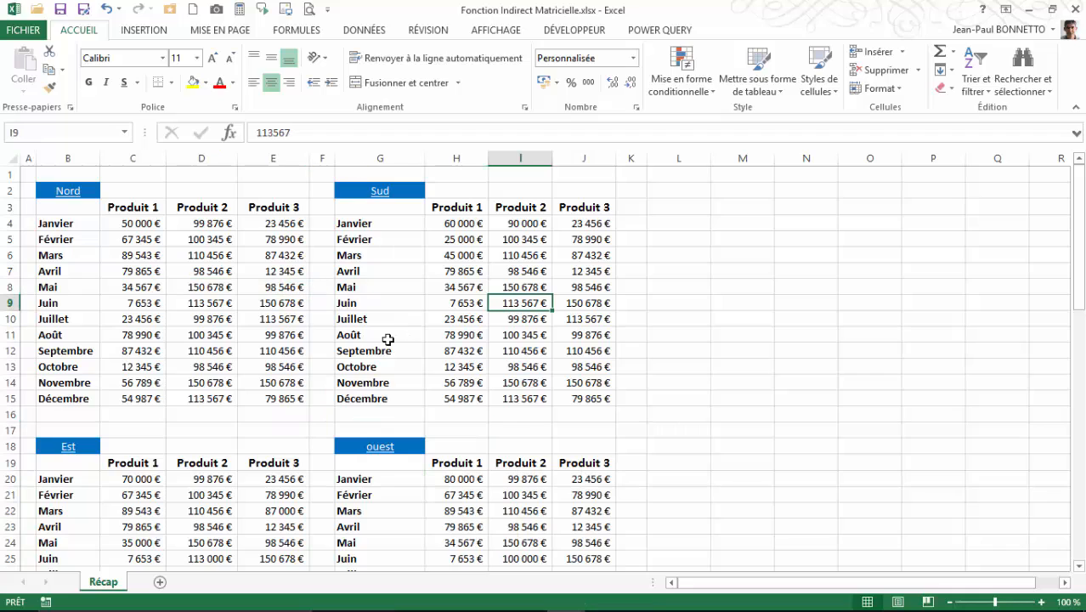
{"action": "left_click", "coordinate": [71, 188]}
{"action": "left_click", "coordinate": [416, 188]}
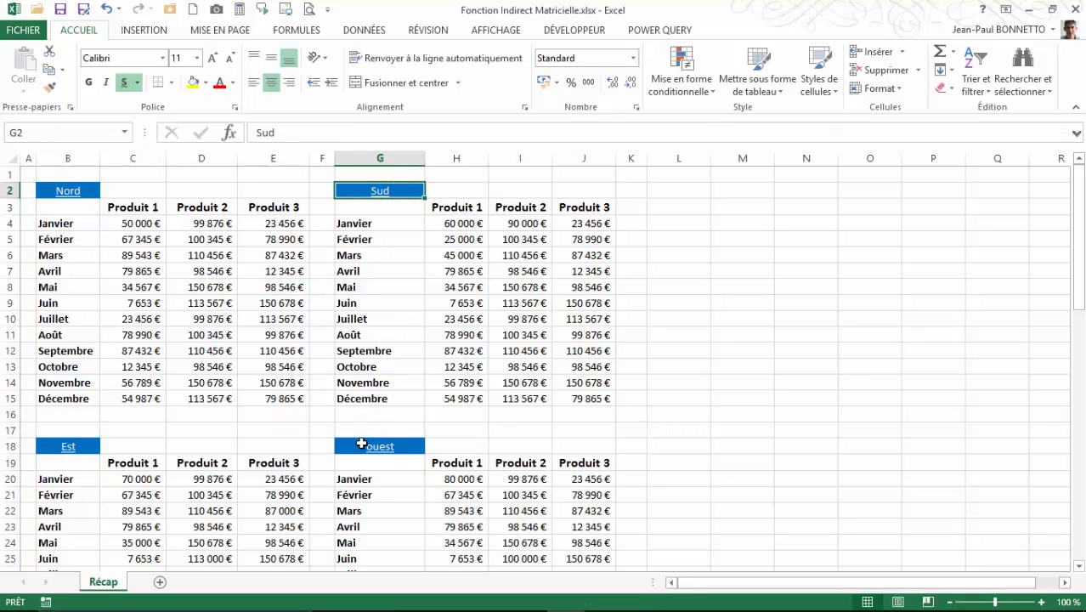
{"action": "left_click", "coordinate": [367, 453]}
{"action": "left_click", "coordinate": [51, 445]}
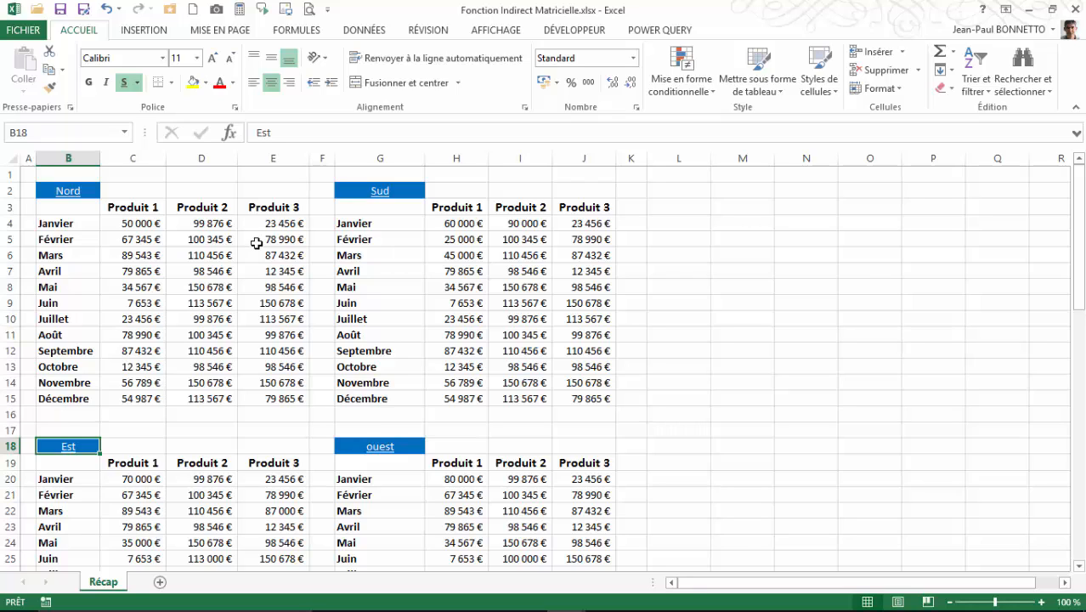
Step: Name the Nord table range B3:E15, including its month and product headings, Nord
{"action": "left_click", "coordinate": [54, 209]}
{"action": "left_click_drag", "start_coordinate": [55, 209], "coordinate": [187, 401]}
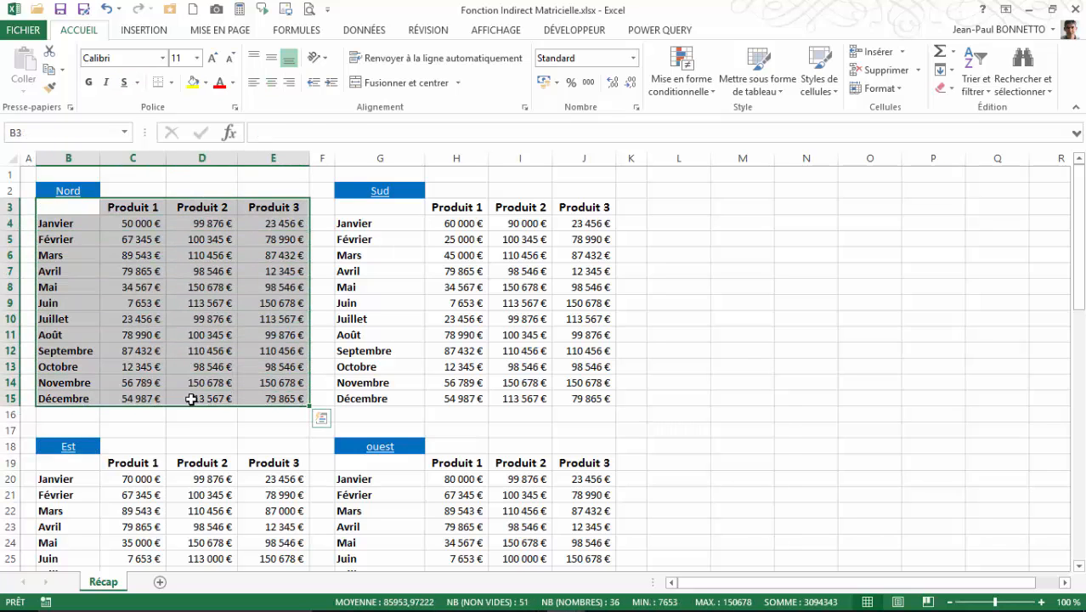
{"action": "left_click", "coordinate": [38, 131]}
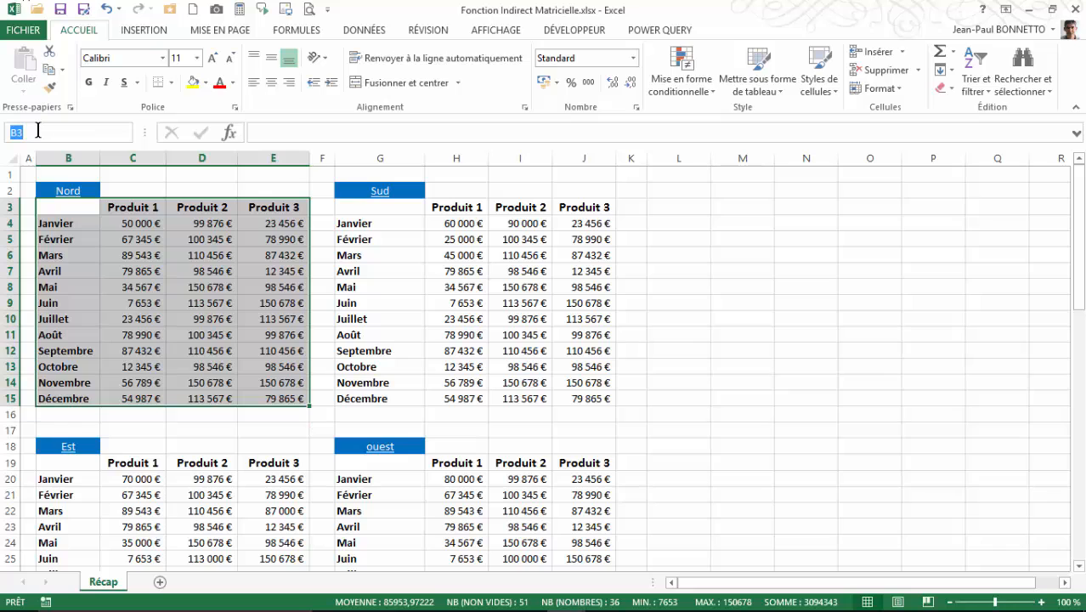
{"action": "type", "text": "Nord"}
{"action": "key", "text": "Return"}
Step: Name the Sud table range G3:J15, including its headings, Sud
{"action": "left_click_drag", "start_coordinate": [361, 211], "coordinate": [589, 396]}
{"action": "left_click", "coordinate": [71, 133]}
{"action": "type", "text": "SU"}
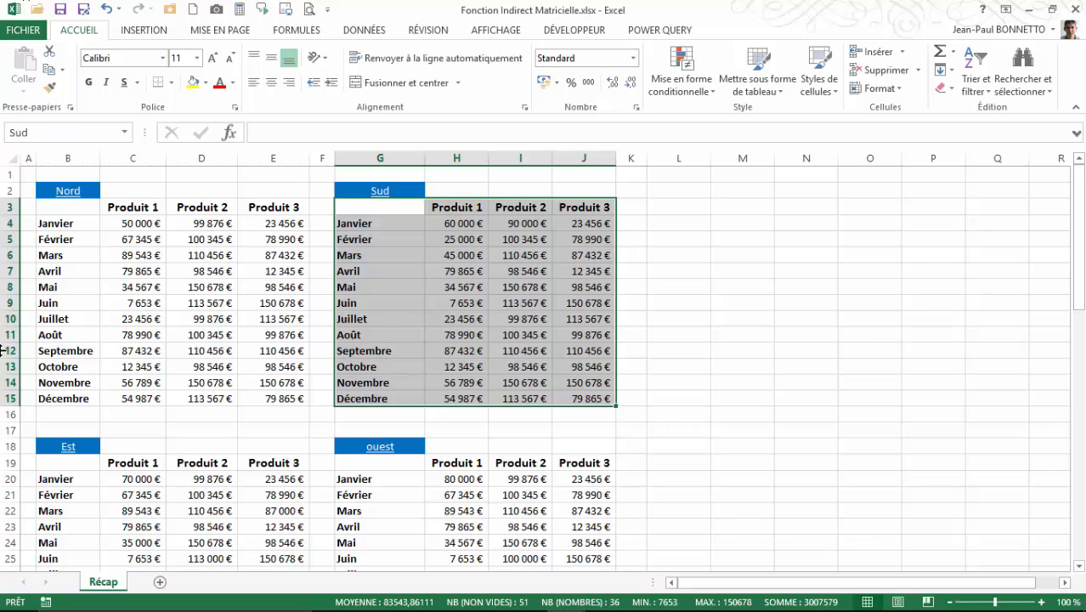
Step: Name the Est table range B19:E31, including its headings, Est
{"action": "left_click_drag", "start_coordinate": [54, 465], "coordinate": [268, 554]}
{"action": "left_click", "coordinate": [51, 135]}
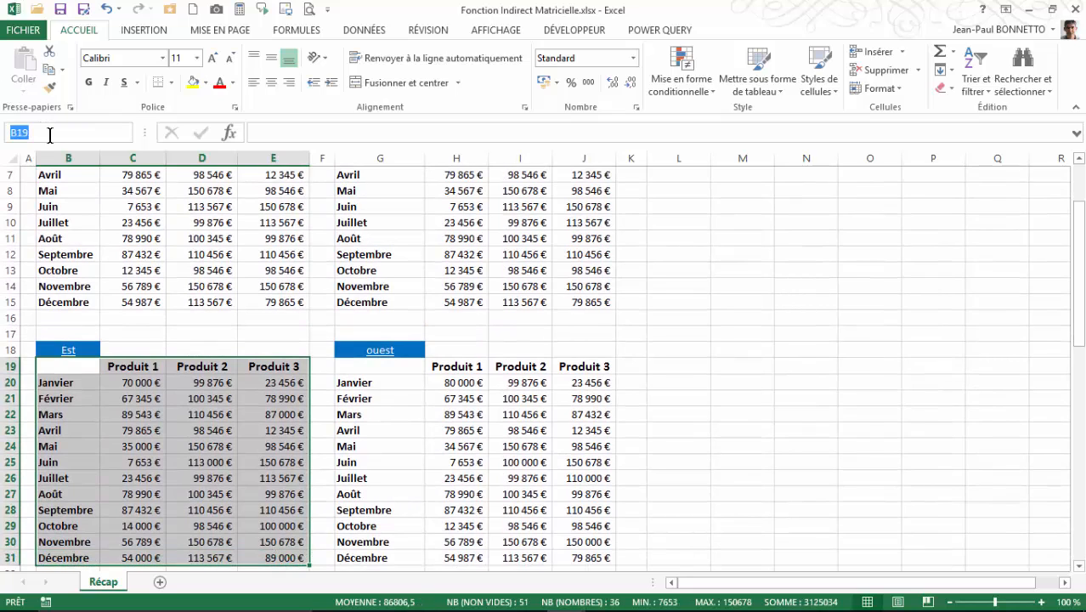
{"action": "type", "text": "Est"}
Step: Name the Ouest table range G19:J31, including its headings, Ouest
{"action": "left_click_drag", "start_coordinate": [358, 352], "coordinate": [601, 552]}
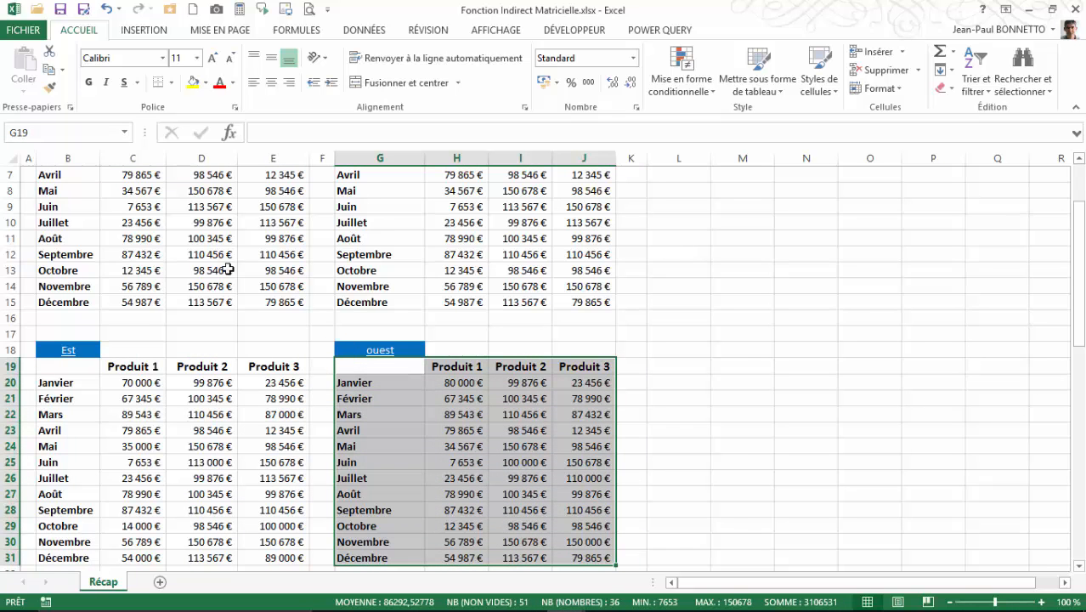
{"action": "left_click", "coordinate": [64, 131]}
{"action": "type", "text": "Ouest"}
{"action": "key", "text": "Return"}
Step: Check the workbook's defined names and the ranges they refer to, and close the name manager
{"action": "left_click", "coordinate": [442, 400]}
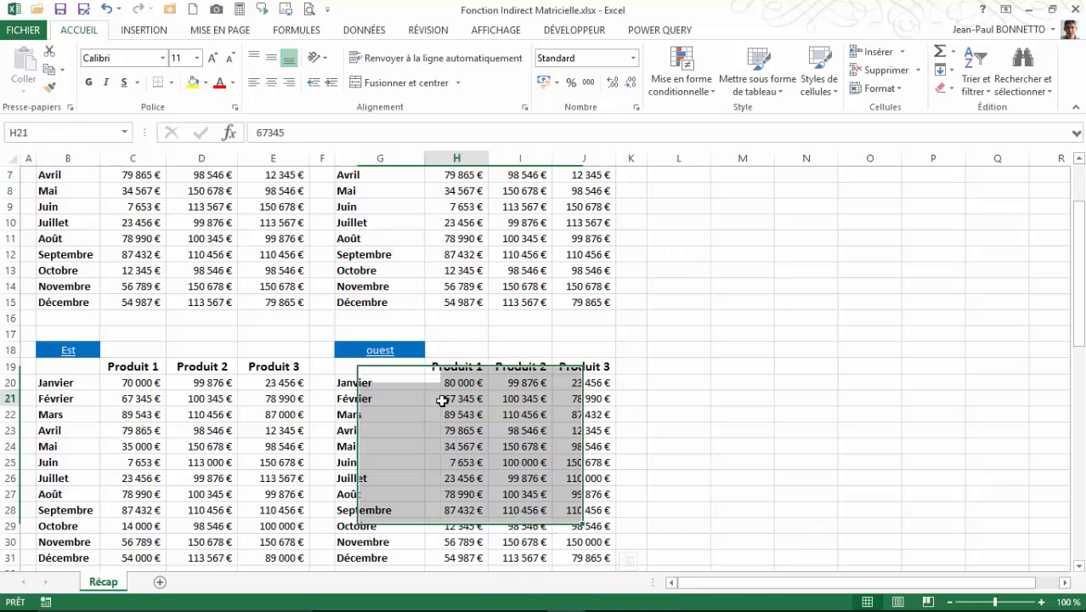
{"action": "left_click", "coordinate": [297, 30]}
{"action": "left_click", "coordinate": [540, 75]}
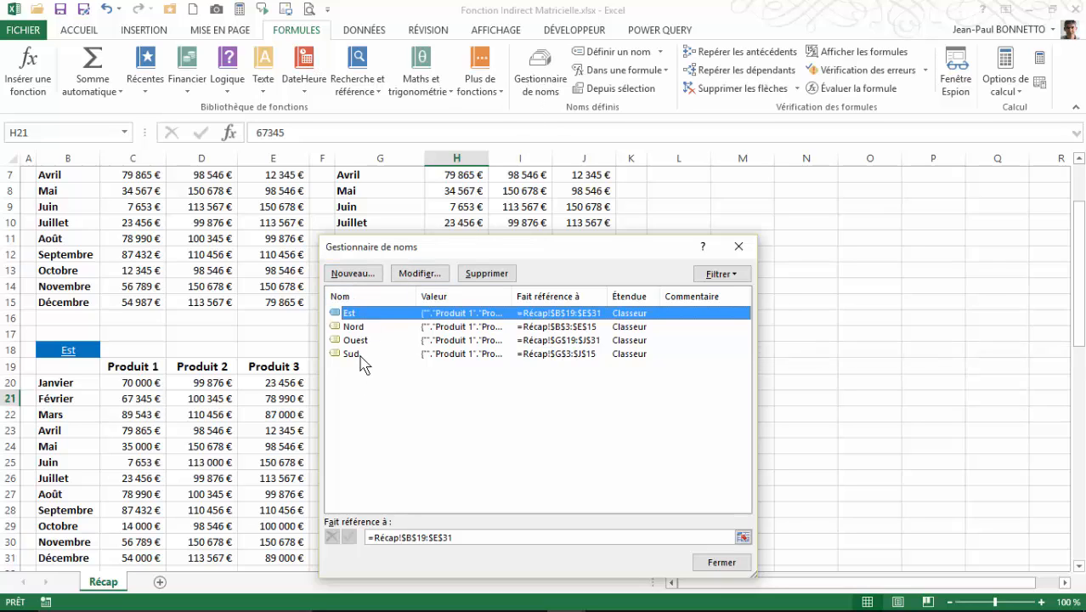
{"action": "left_click", "coordinate": [727, 567]}
Step: Enter the label "Sélectionner la région à représenter :" in cell L1
{"action": "scroll", "coordinate": [674, 332], "scroll_direction": "up", "scroll_amount": 2}
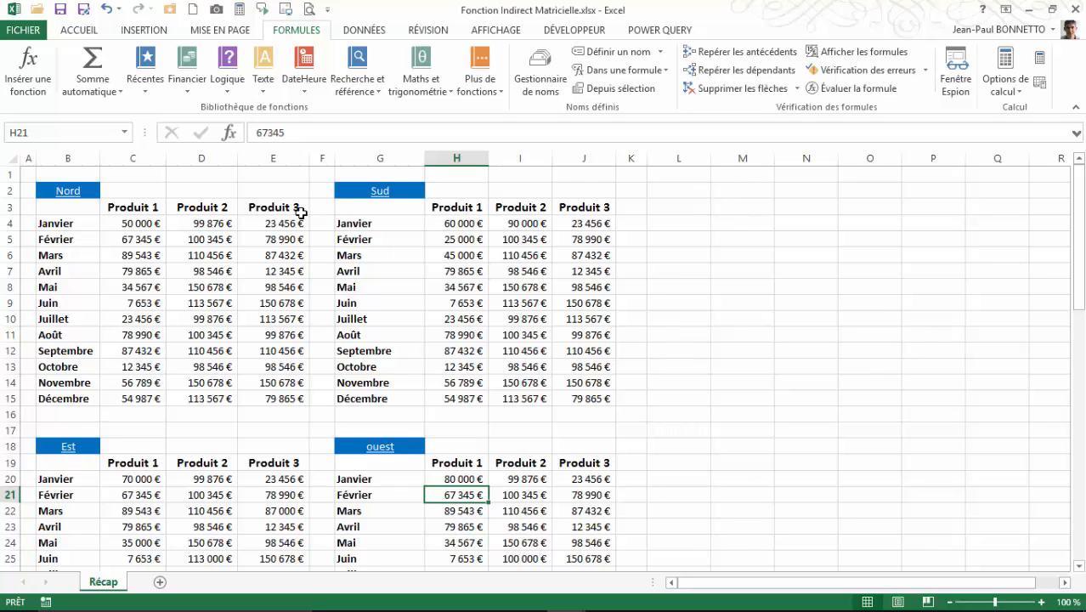
{"action": "left_click", "coordinate": [687, 189]}
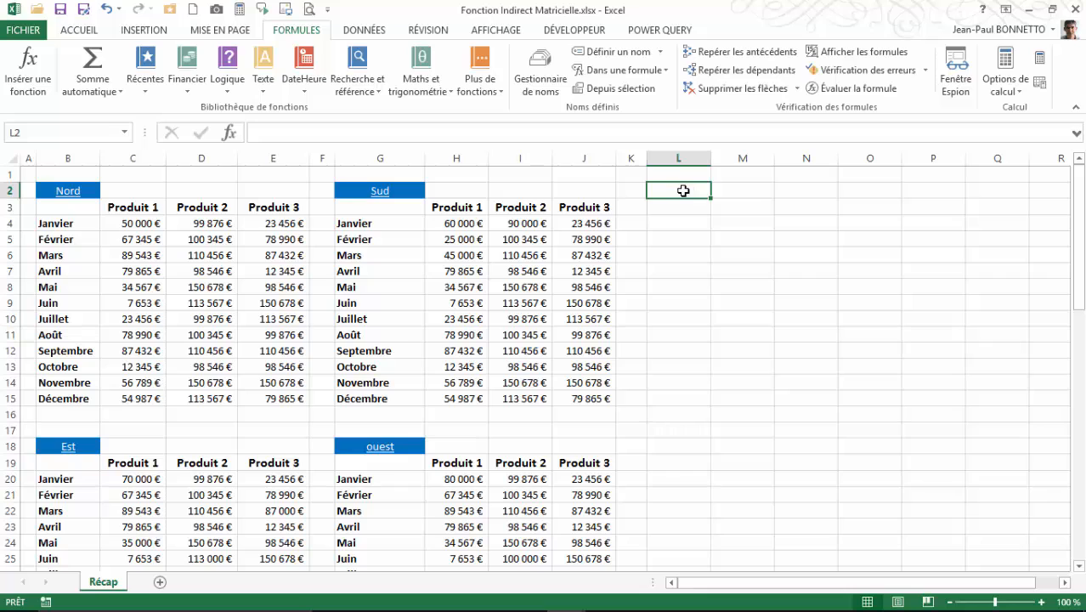
{"action": "left_click", "coordinate": [670, 172]}
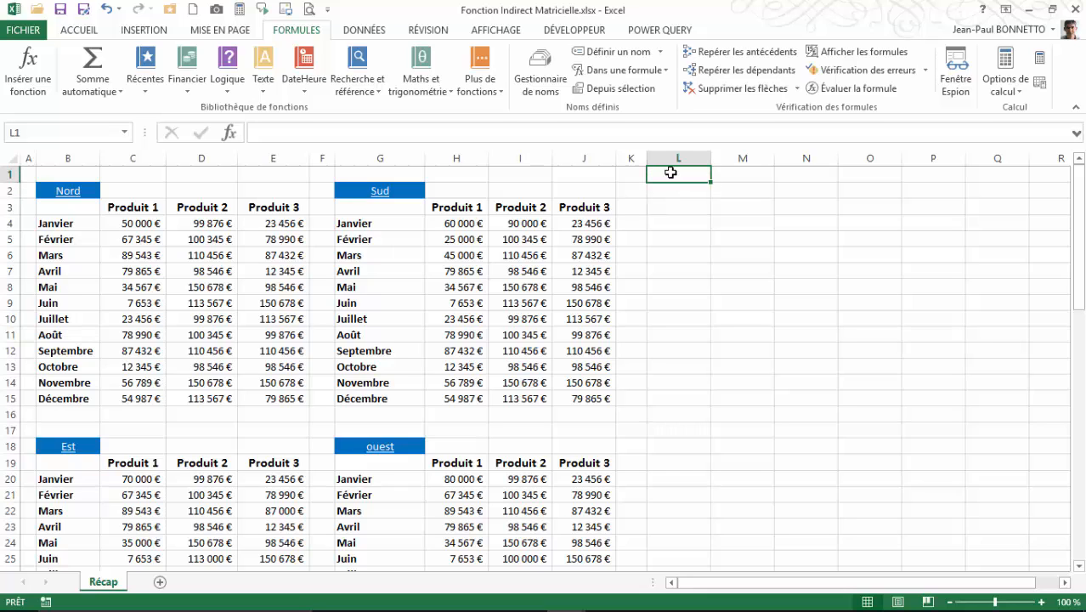
{"action": "type", "text": "Sélection"}
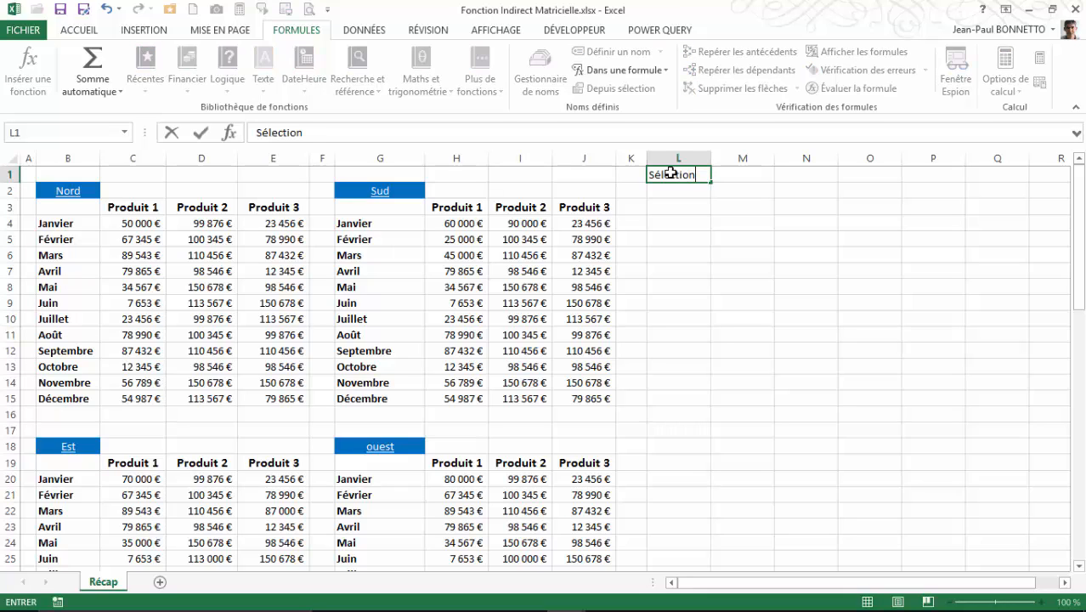
{"action": "type", "text": "ner la ré"}
{"action": "key", "text": "BackSpace"}
{"action": "type", "text": "ré"}
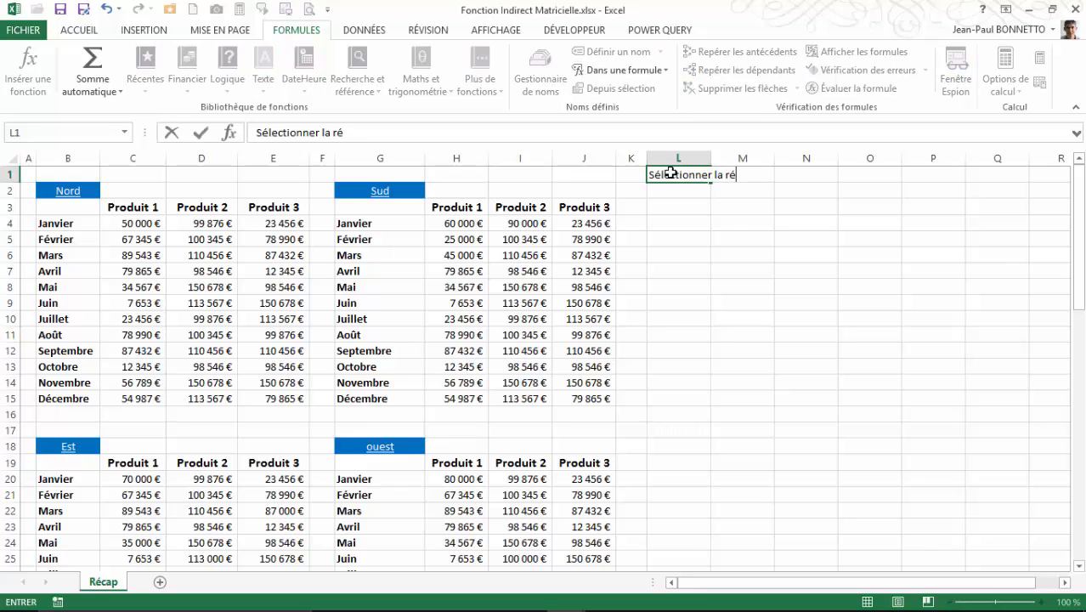
{"action": "type", "text": "f"}
{"action": "key", "text": "BackSpace"}
{"action": "type", "text": "gion à représenter :"}
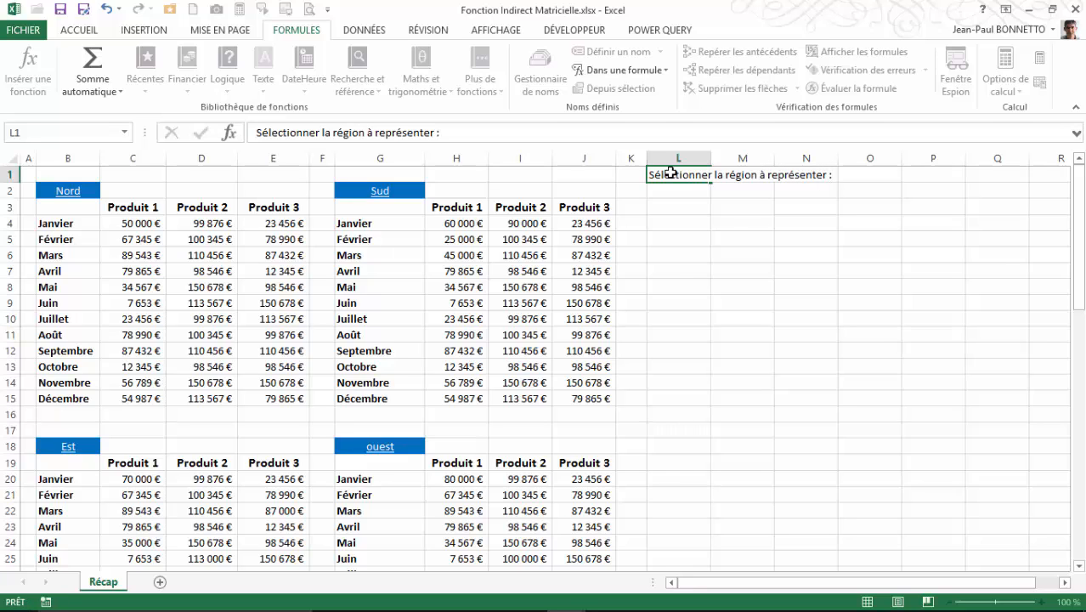
{"action": "key", "text": "Return"}
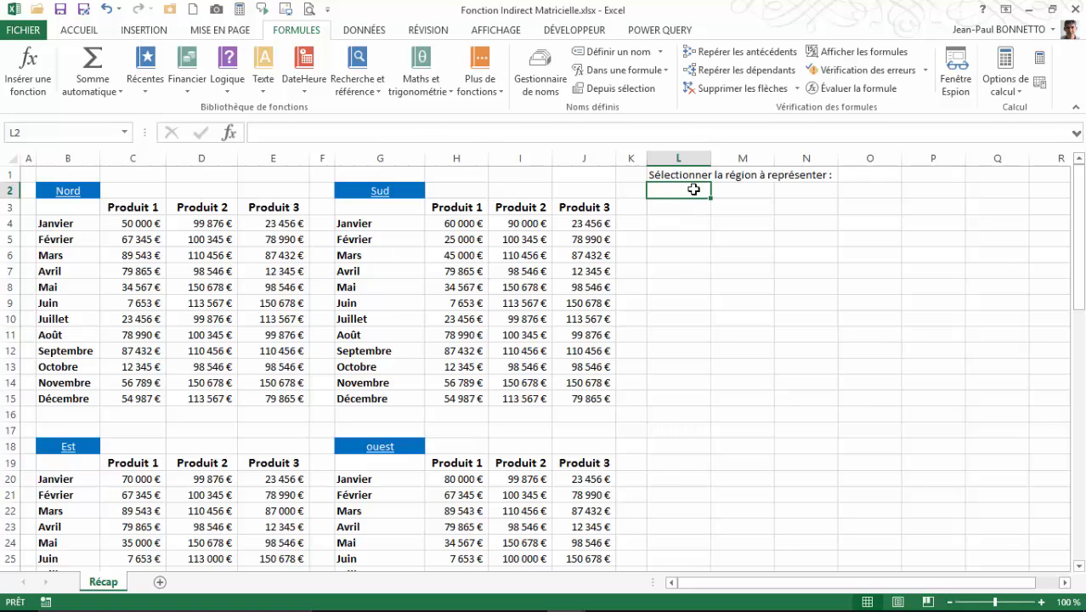
Step: Add a list validation to cell L2 with the source Nord;Sud;Est;Ouest, and choose Nord from its drop-down
{"action": "left_click", "coordinate": [364, 31]}
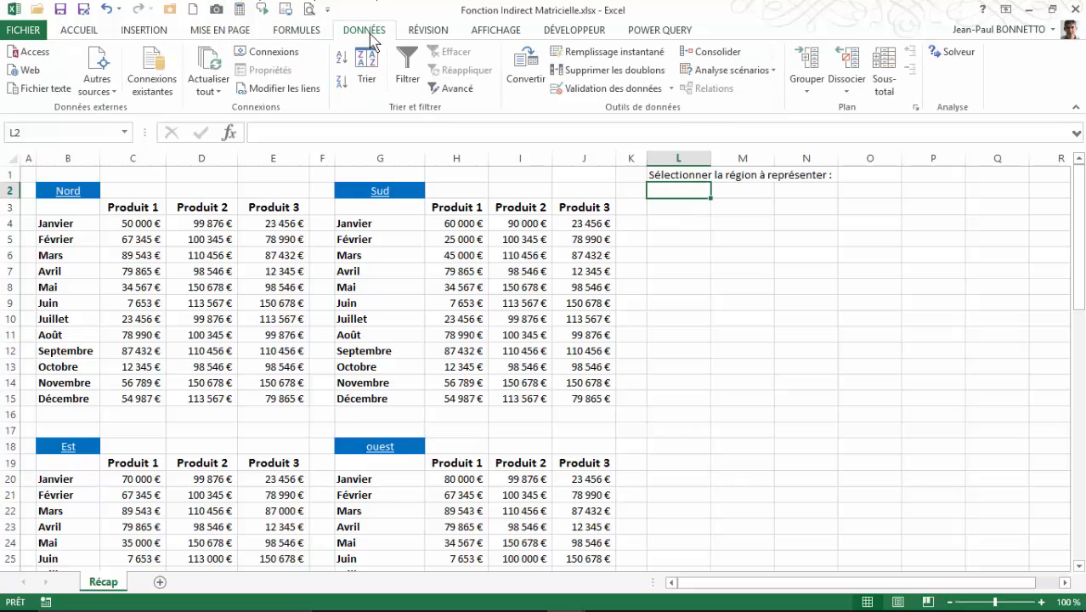
{"action": "left_click", "coordinate": [608, 90]}
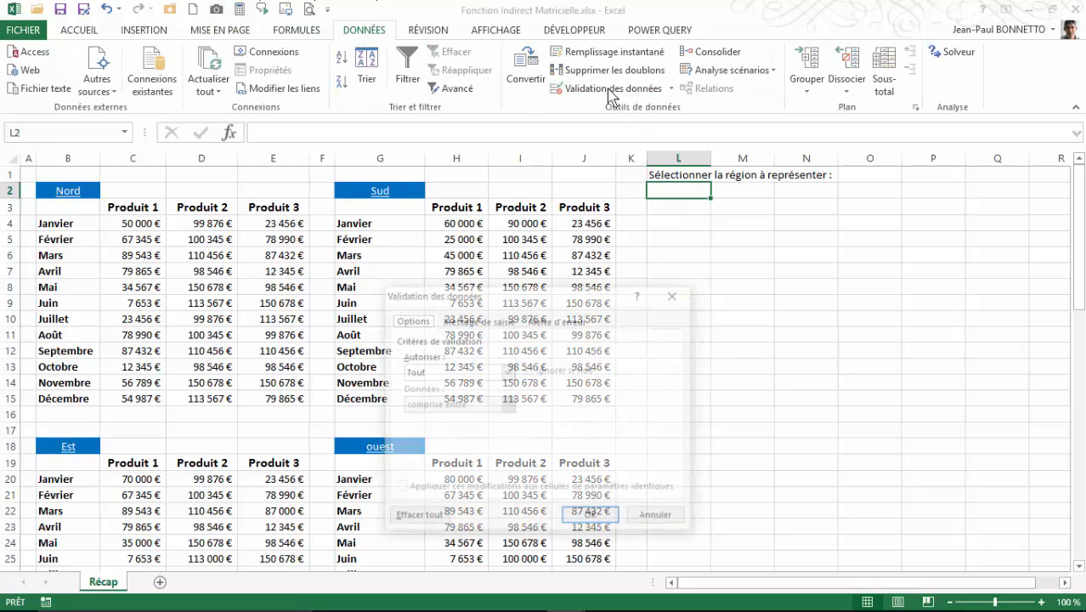
{"action": "left_click", "coordinate": [508, 371]}
{"action": "left_click", "coordinate": [416, 417]}
{"action": "left_click", "coordinate": [428, 436]}
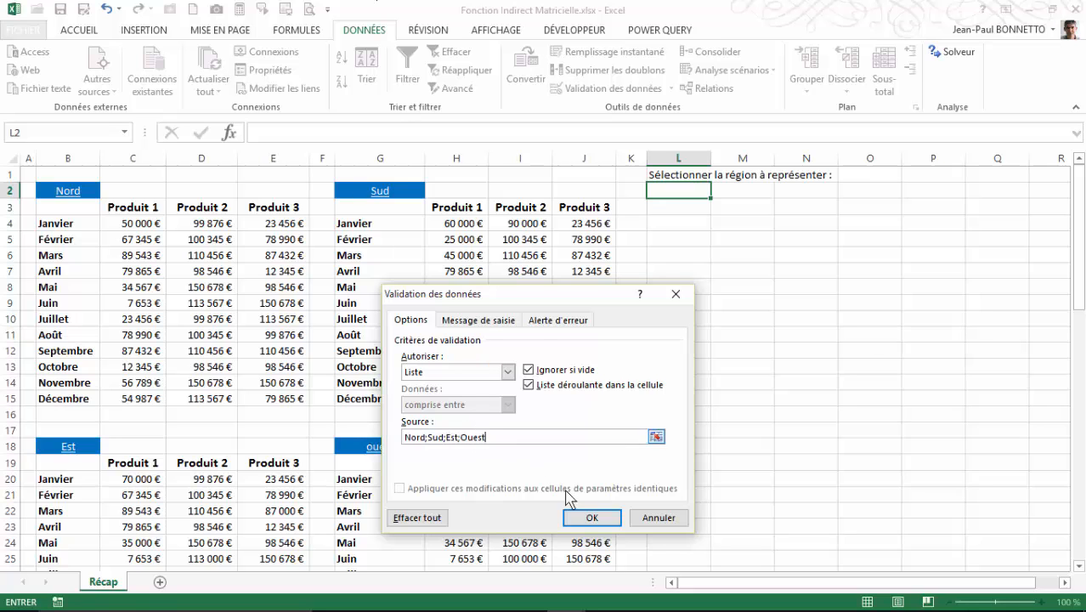
{"action": "left_click", "coordinate": [587, 517]}
{"action": "left_click", "coordinate": [717, 190]}
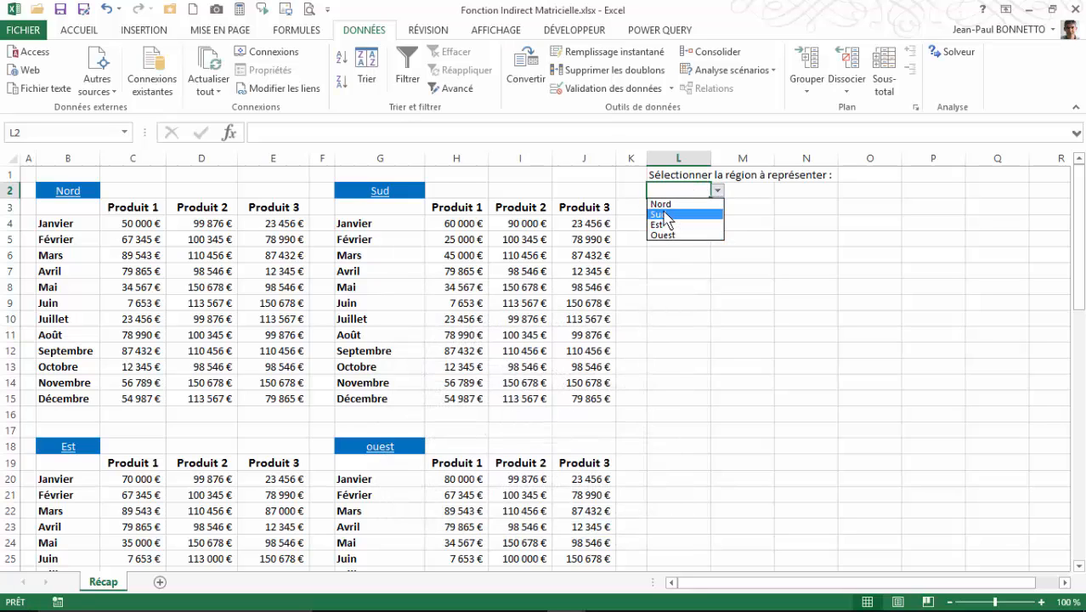
{"action": "left_click", "coordinate": [663, 205]}
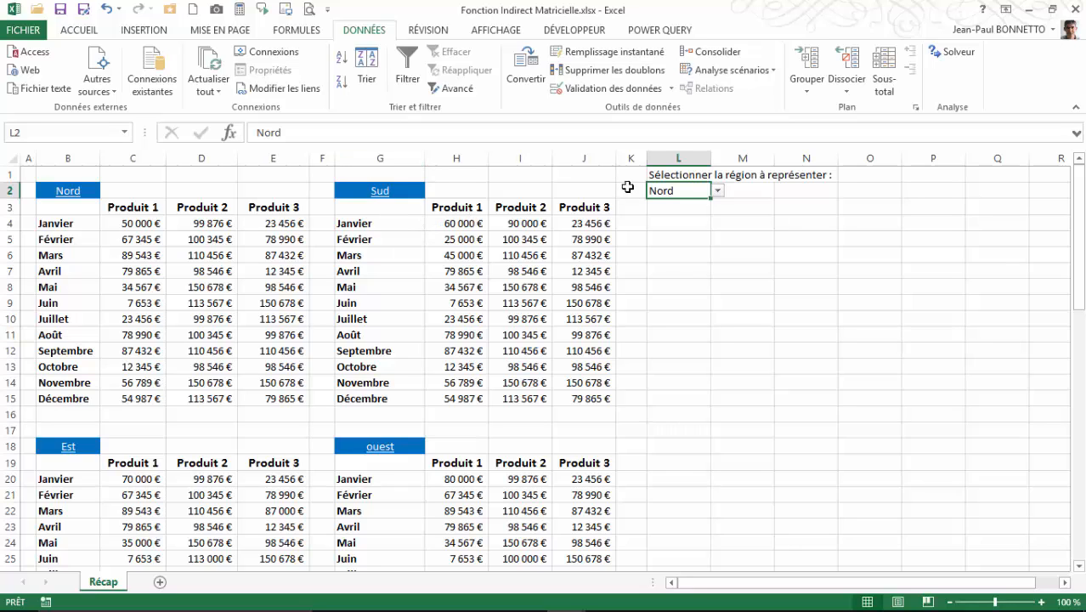
Step: Fill the range L3:O15 with the array formula =INDIRECT(L2), referring to the region selector cell
{"action": "left_click", "coordinate": [677, 208]}
{"action": "left_click_drag", "start_coordinate": [680, 208], "coordinate": [872, 214]}
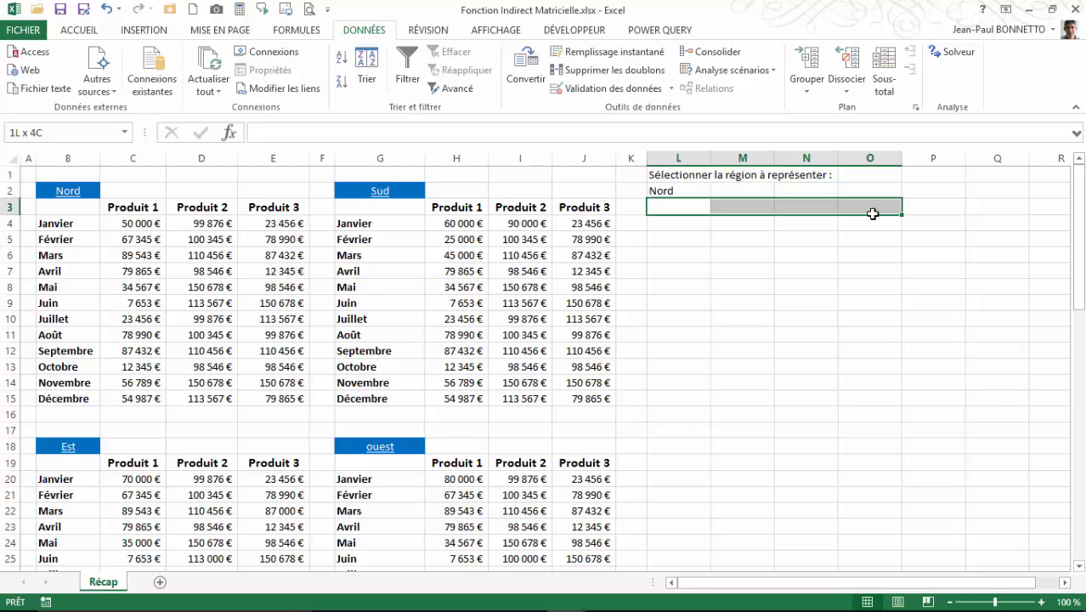
{"action": "left_click_drag", "start_coordinate": [874, 218], "coordinate": [872, 401]}
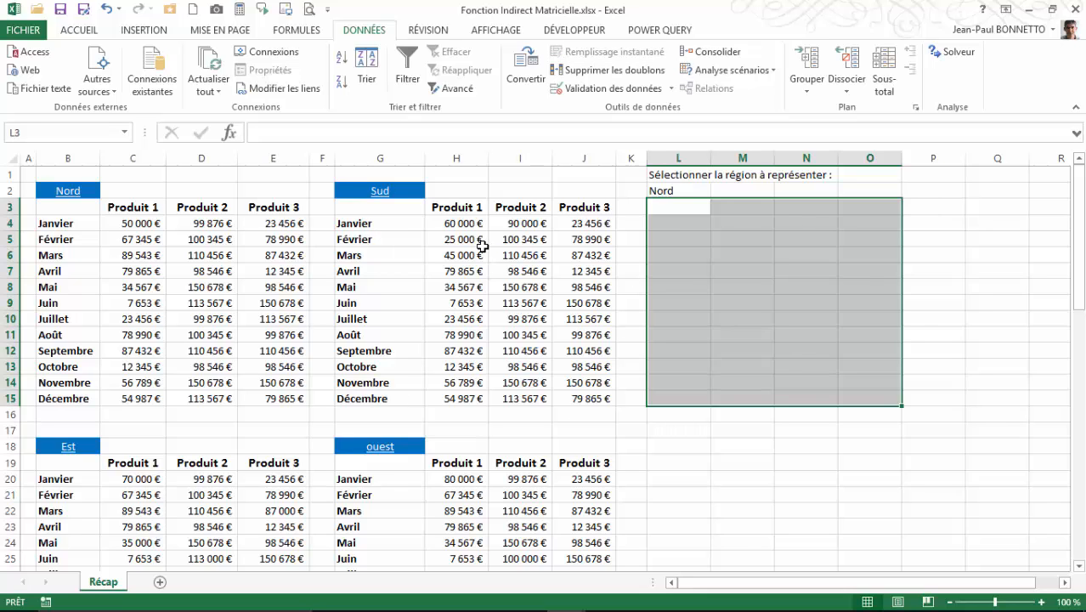
{"action": "left_click", "coordinate": [276, 133]}
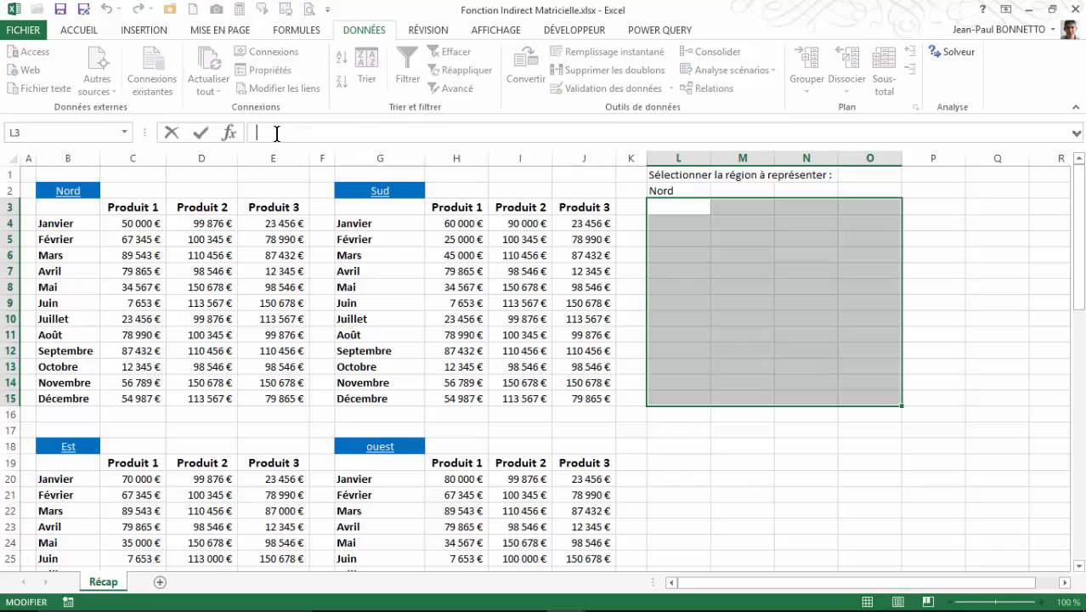
{"action": "type", "text": "=indirect"}
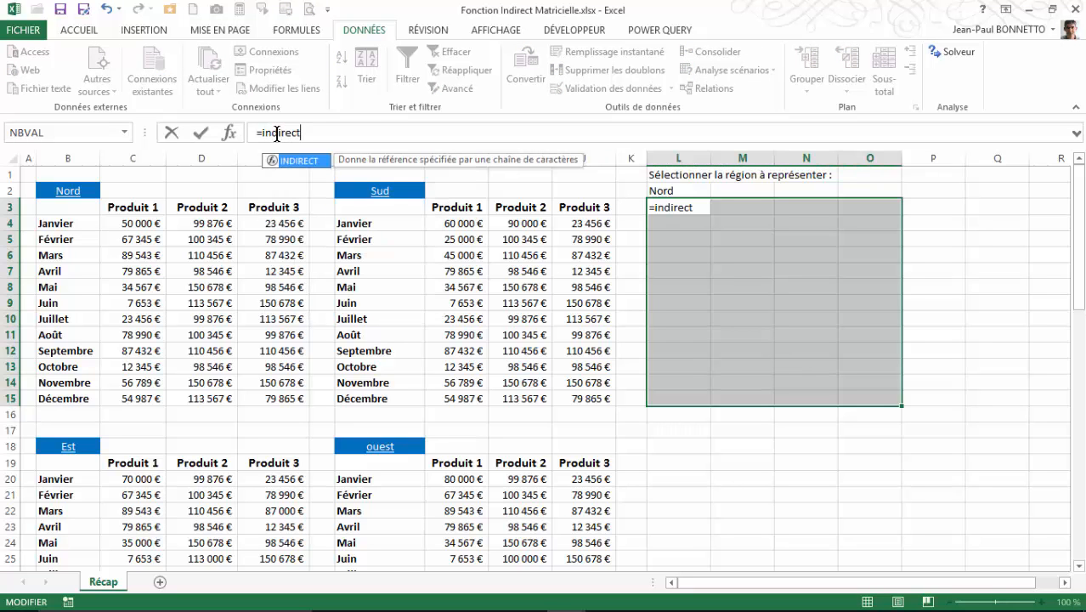
{"action": "type", "text": "("}
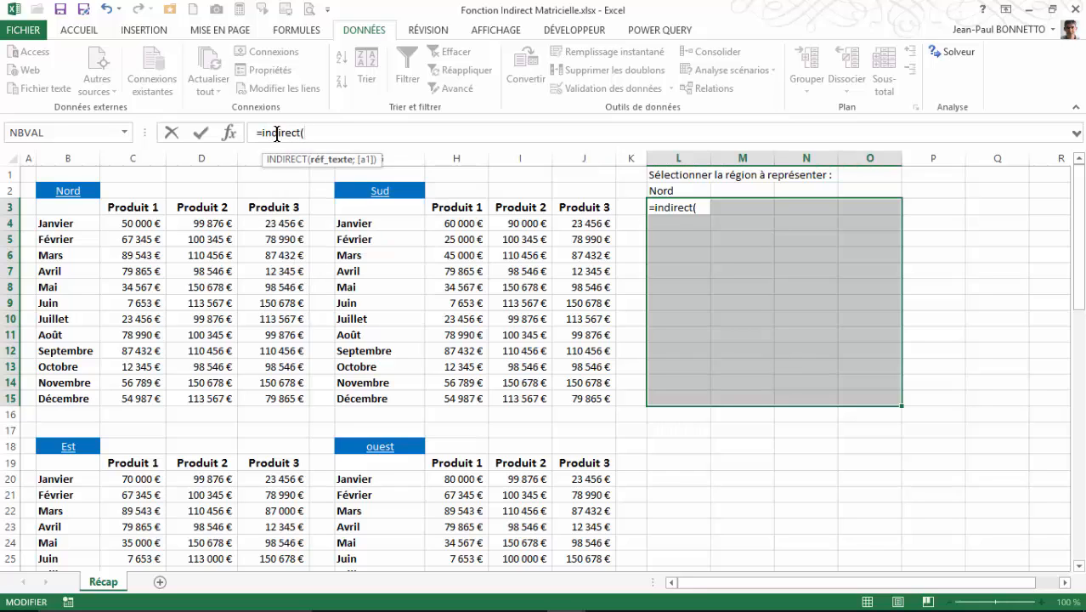
{"action": "left_click", "coordinate": [663, 189]}
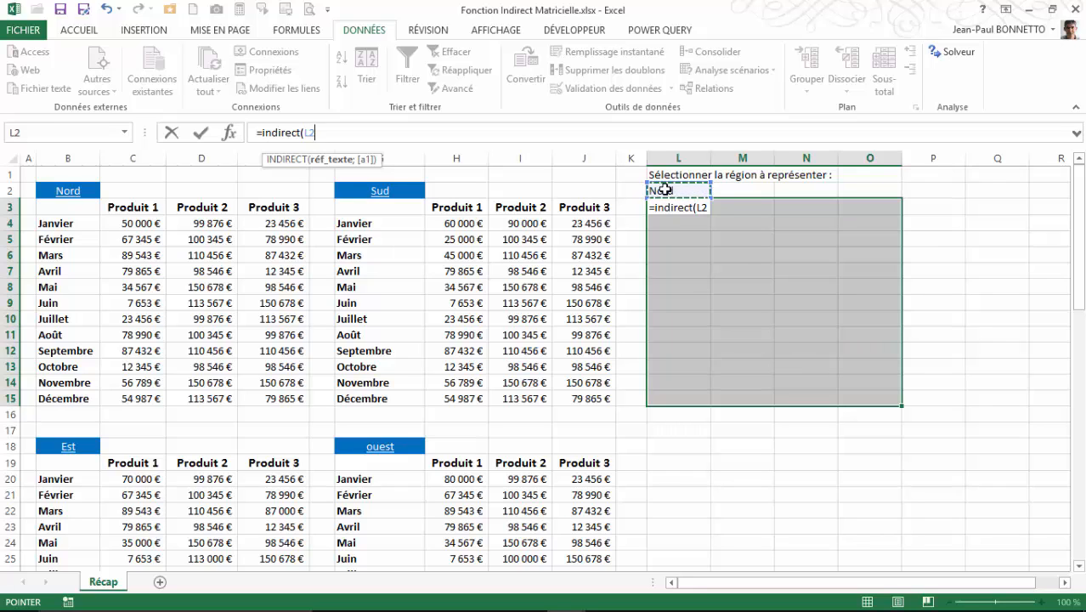
{"action": "type", "text": ")"}
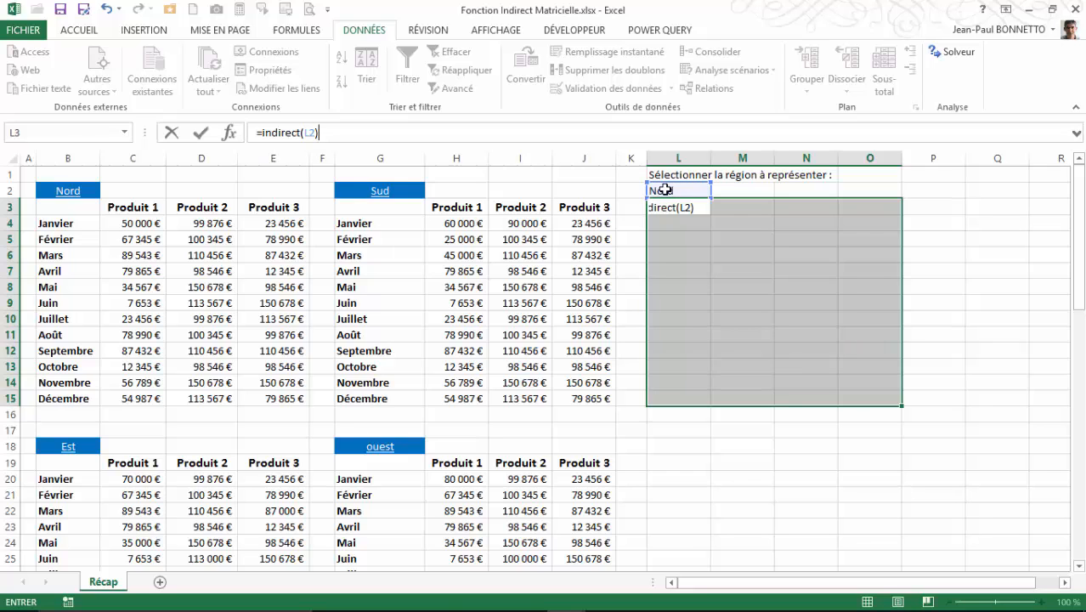
{"action": "key", "text": "ctrl+shift+Return"}
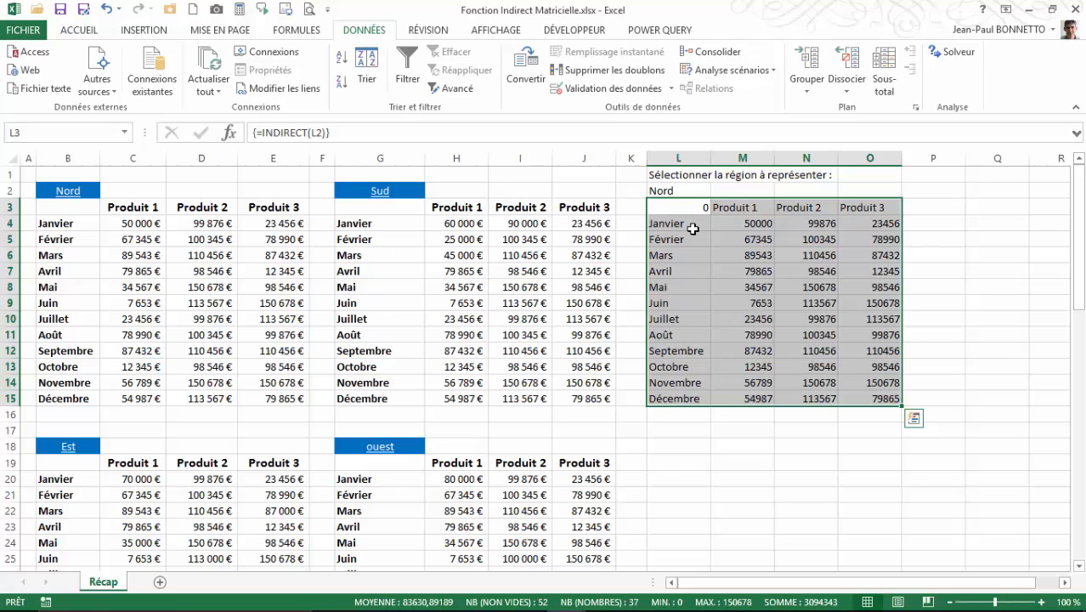
Step: Centre and bold the region selector cell L2, and choose Sud from its list
{"action": "left_click", "coordinate": [687, 208]}
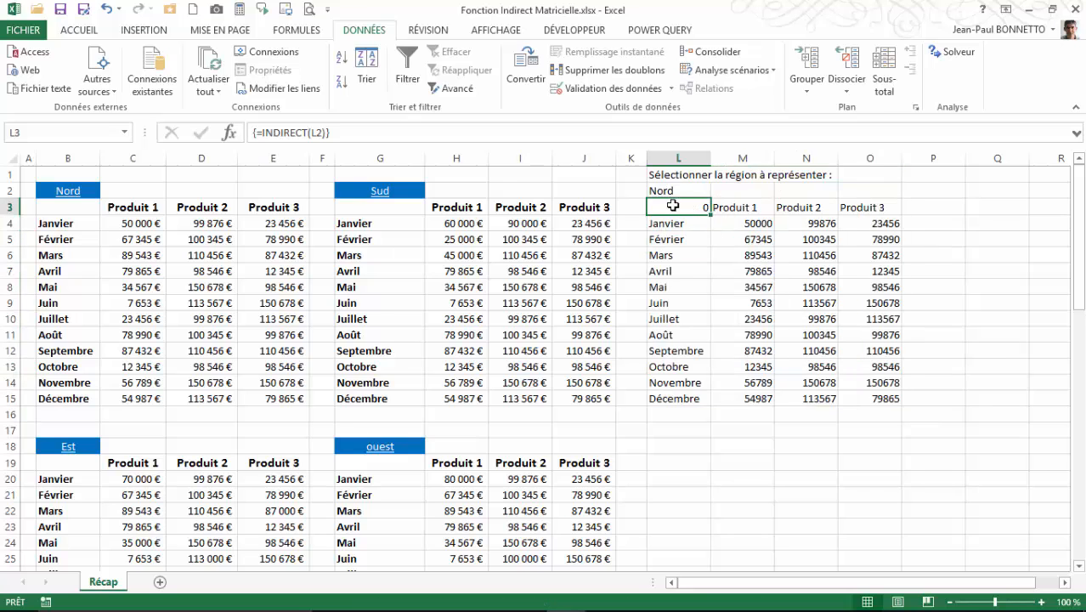
{"action": "left_click", "coordinate": [676, 189]}
{"action": "left_click", "coordinate": [90, 32]}
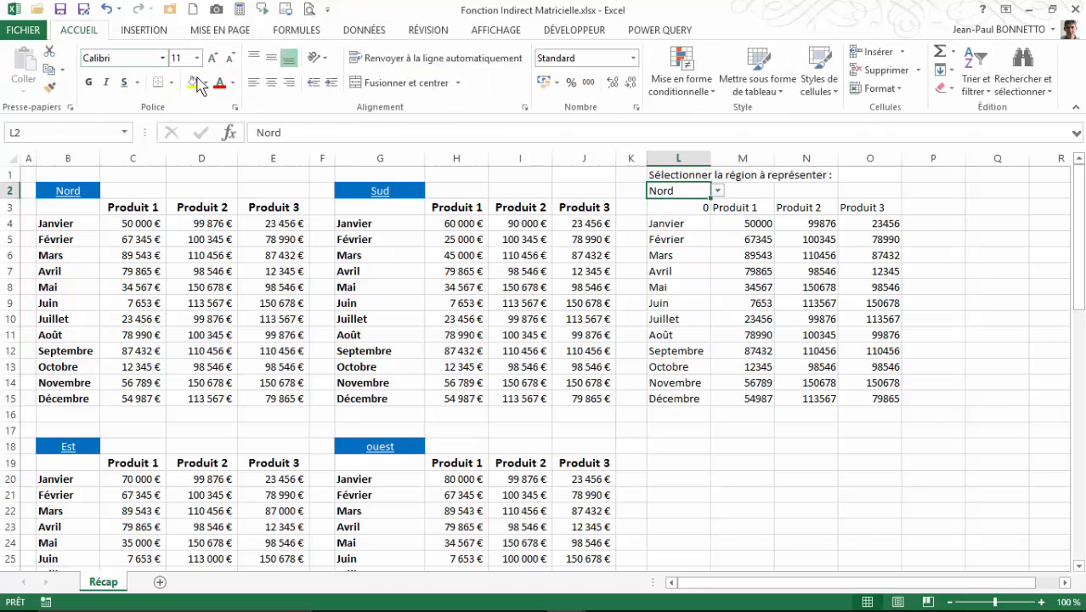
{"action": "left_click", "coordinate": [271, 83]}
{"action": "left_click", "coordinate": [90, 81]}
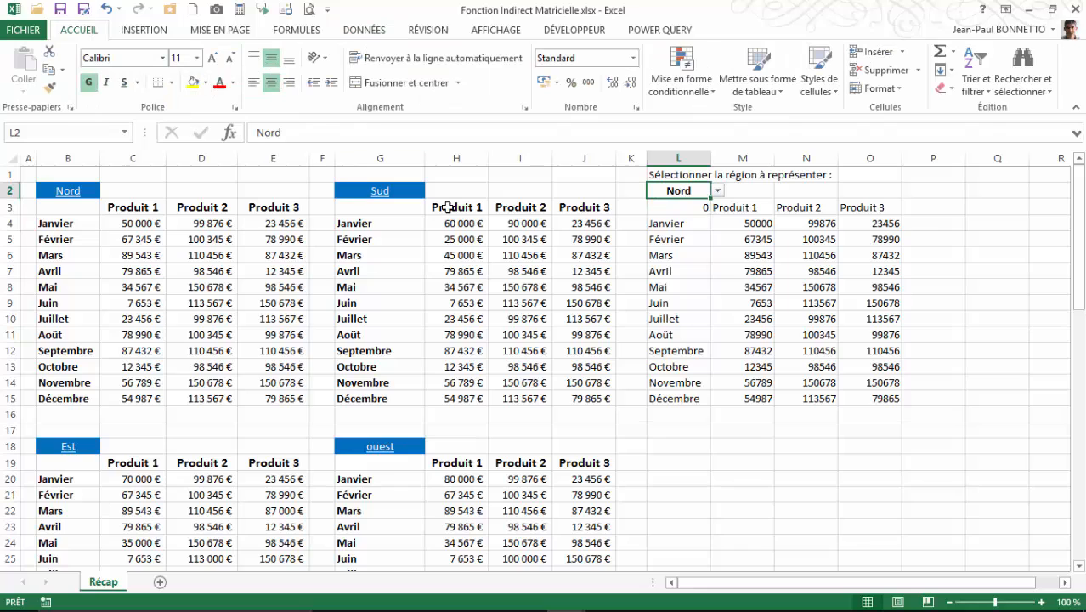
{"action": "left_click", "coordinate": [719, 192]}
{"action": "left_click", "coordinate": [667, 216]}
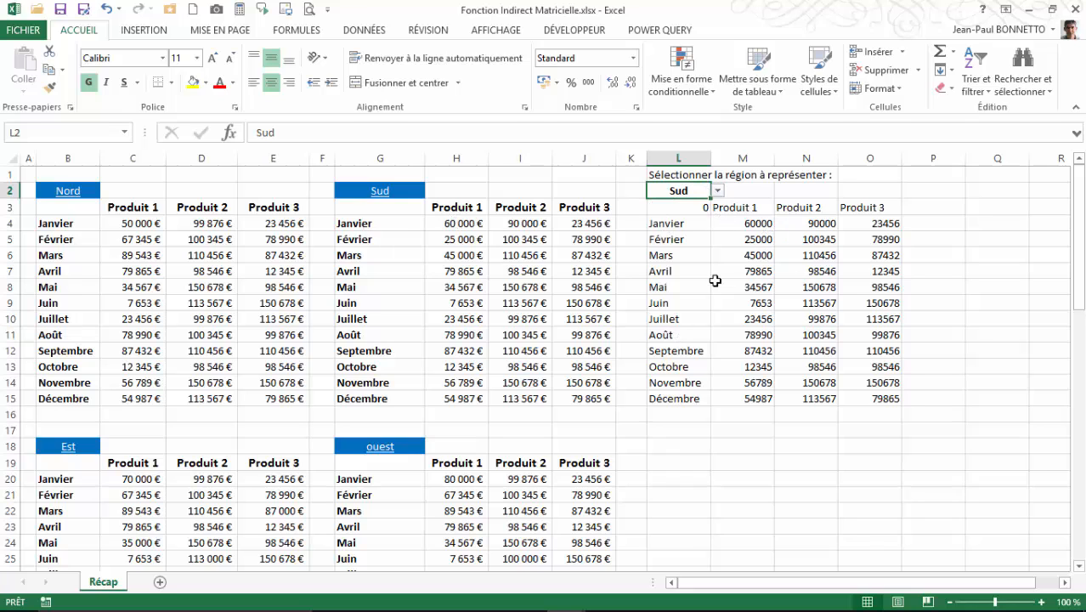
Step: Format the sales figures in M4:O15 as euro accounting amounts without decimals
{"action": "left_click_drag", "start_coordinate": [742, 226], "coordinate": [866, 396]}
{"action": "left_click", "coordinate": [544, 82]}
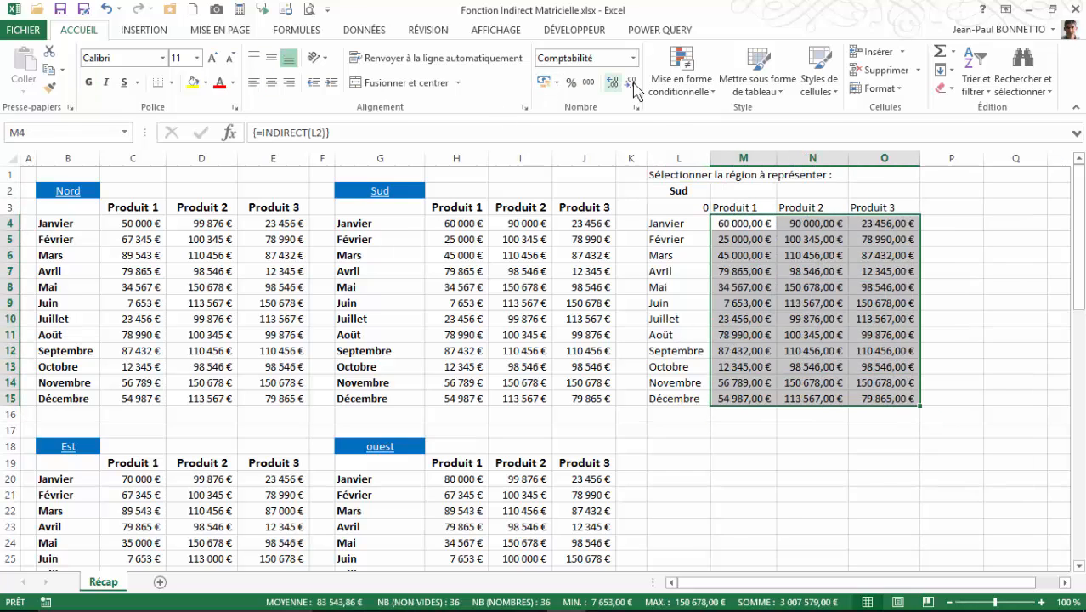
{"action": "left_click", "coordinate": [630, 82]}
{"action": "left_click", "coordinate": [632, 82]}
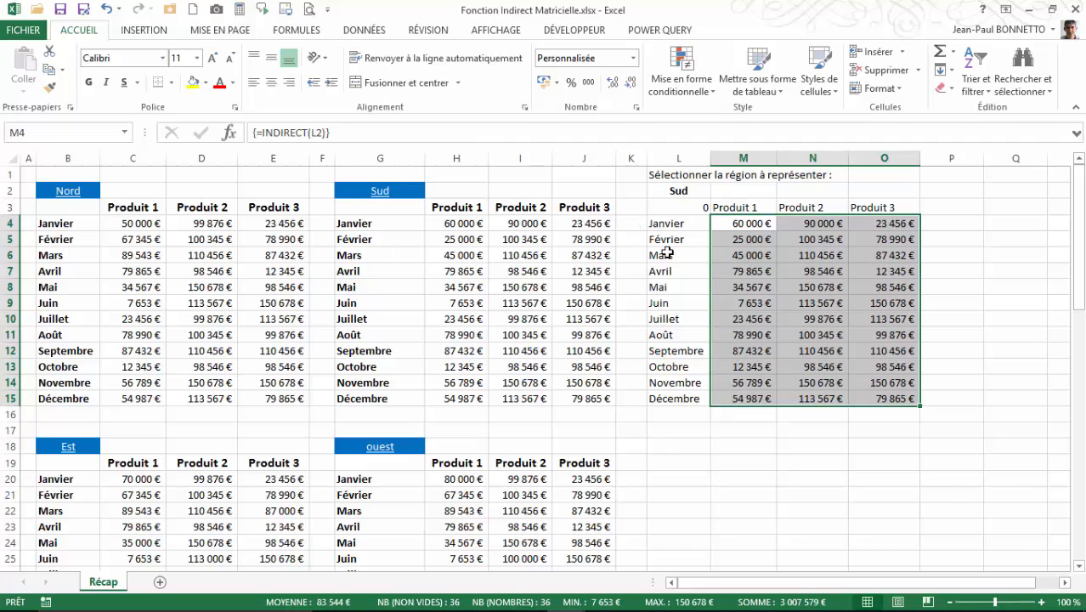
Step: Switch the region in L2 to Est and then to Ouest to test the linked table
{"action": "left_click", "coordinate": [688, 195]}
{"action": "left_click", "coordinate": [718, 191]}
{"action": "left_click", "coordinate": [661, 225]}
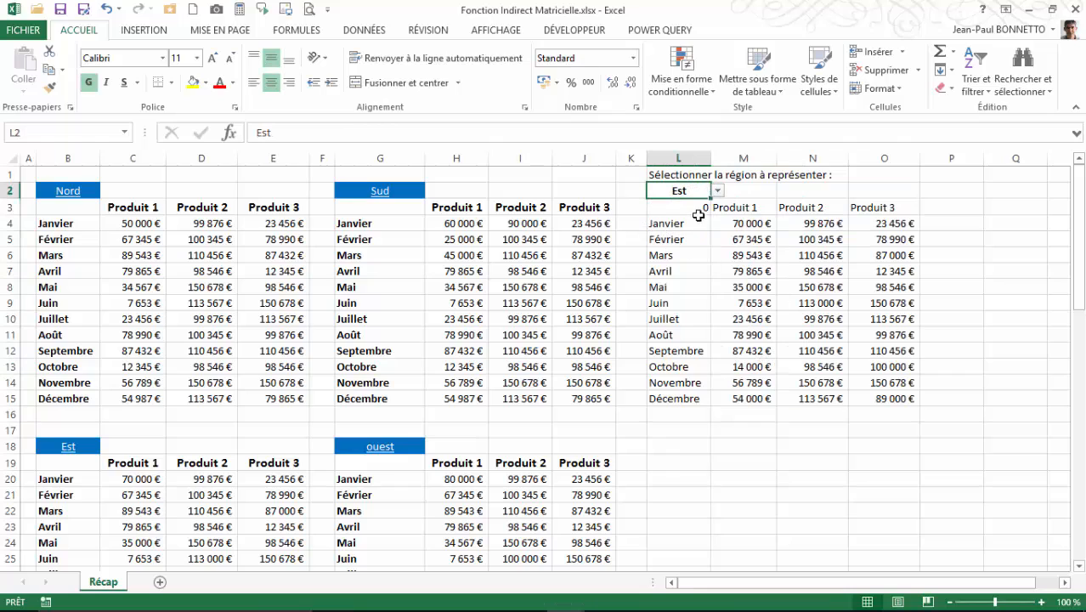
{"action": "left_click", "coordinate": [718, 191]}
{"action": "left_click", "coordinate": [683, 241]}
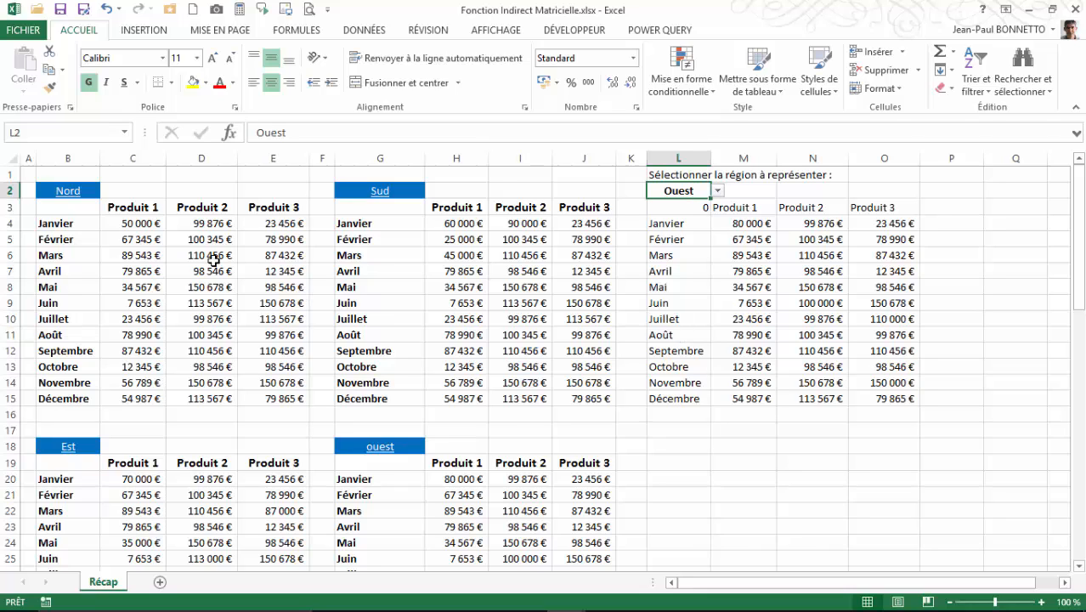
Step: Enter the heading Mois above the month names of the Nord and Sud tables, in cells B3 and G3
{"action": "left_click", "coordinate": [78, 210]}
{"action": "type", "text": "Re"}
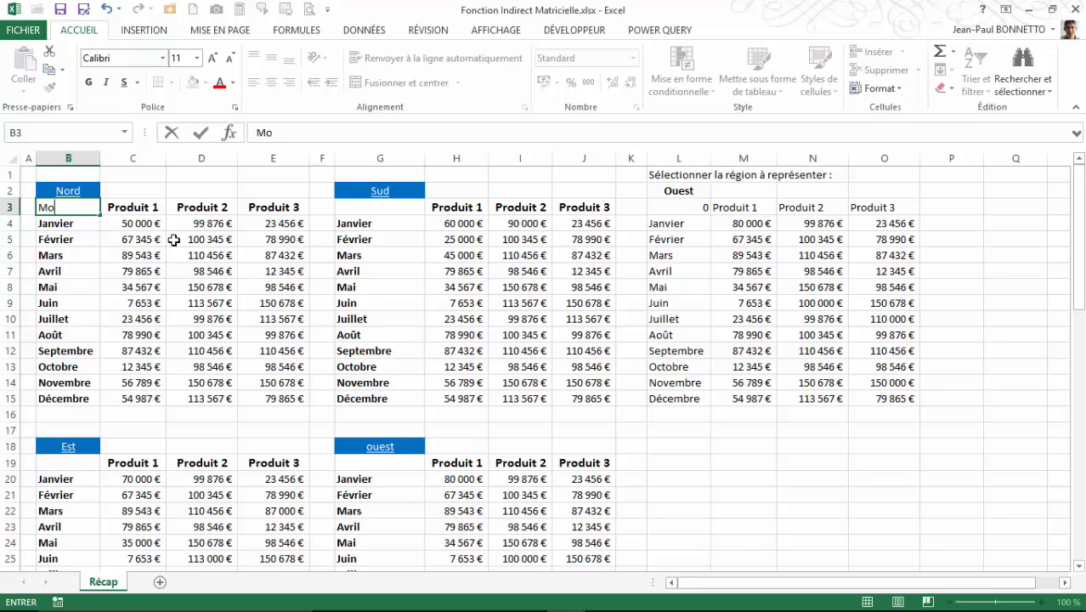
{"action": "key", "text": "Tab"}
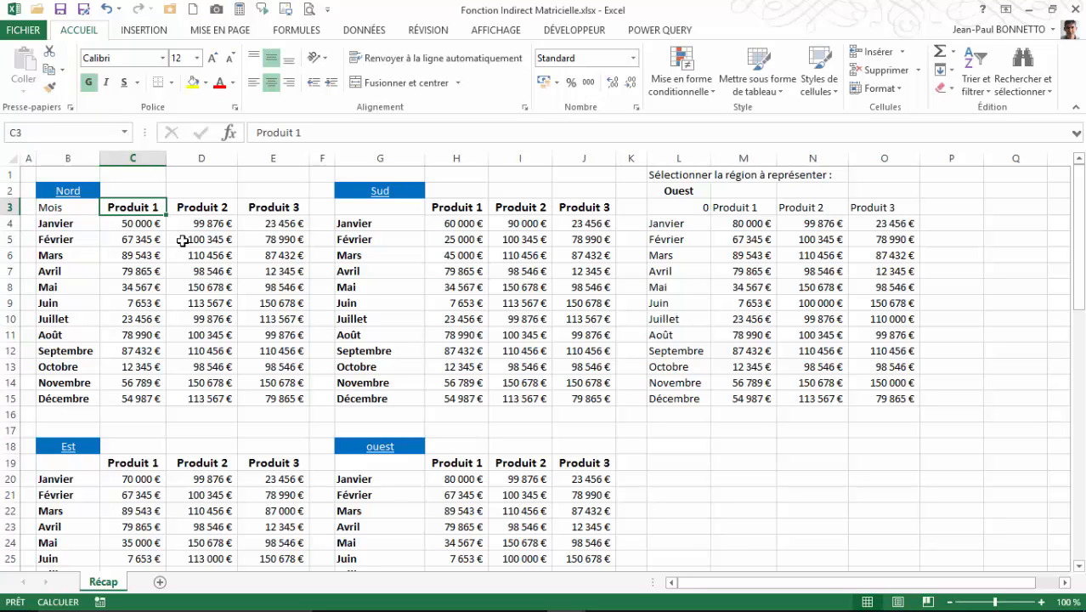
{"action": "left_click", "coordinate": [371, 207]}
{"action": "type", "text": "M"}
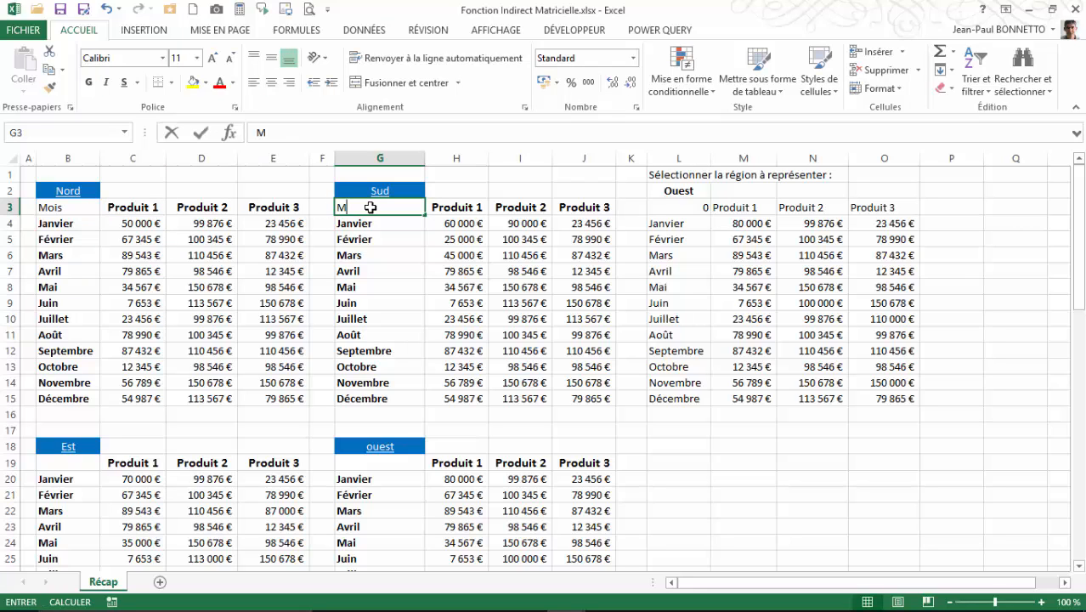
{"action": "type", "text": "ois"}
{"action": "key", "text": "Return"}
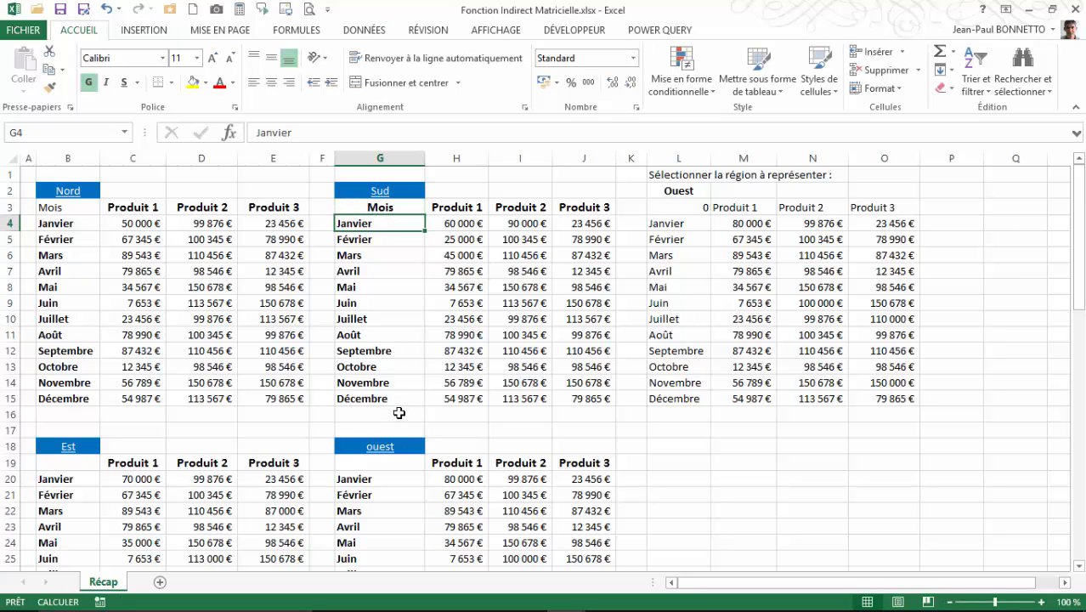
Step: Enter the heading Mois above the month names of the Ouest and Est tables, in cells G19 and B19
{"action": "left_click", "coordinate": [372, 464]}
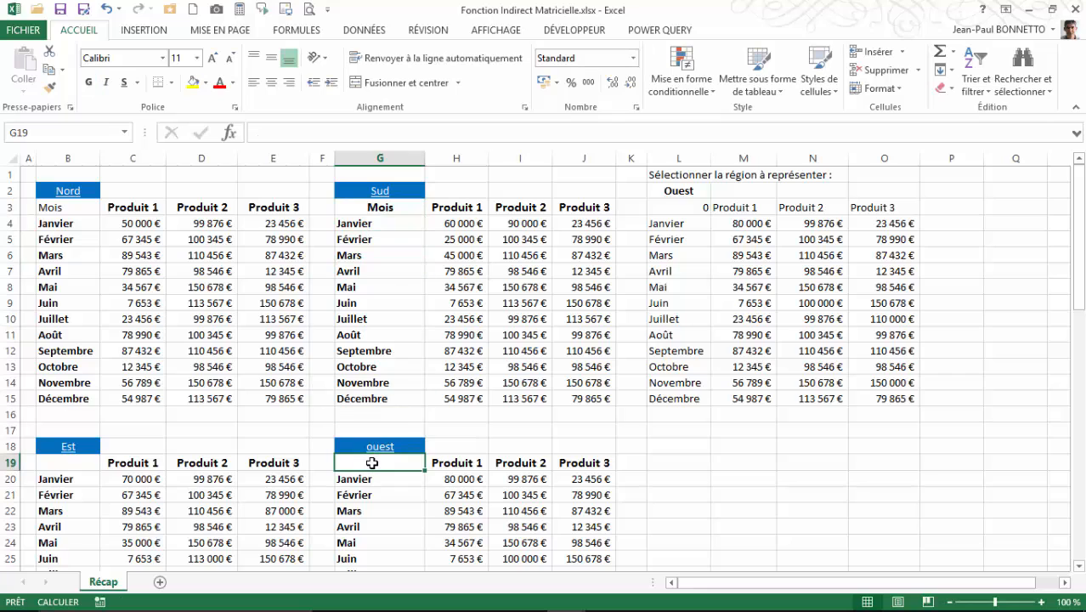
{"action": "type", "text": "Mois"}
{"action": "key", "text": "Return"}
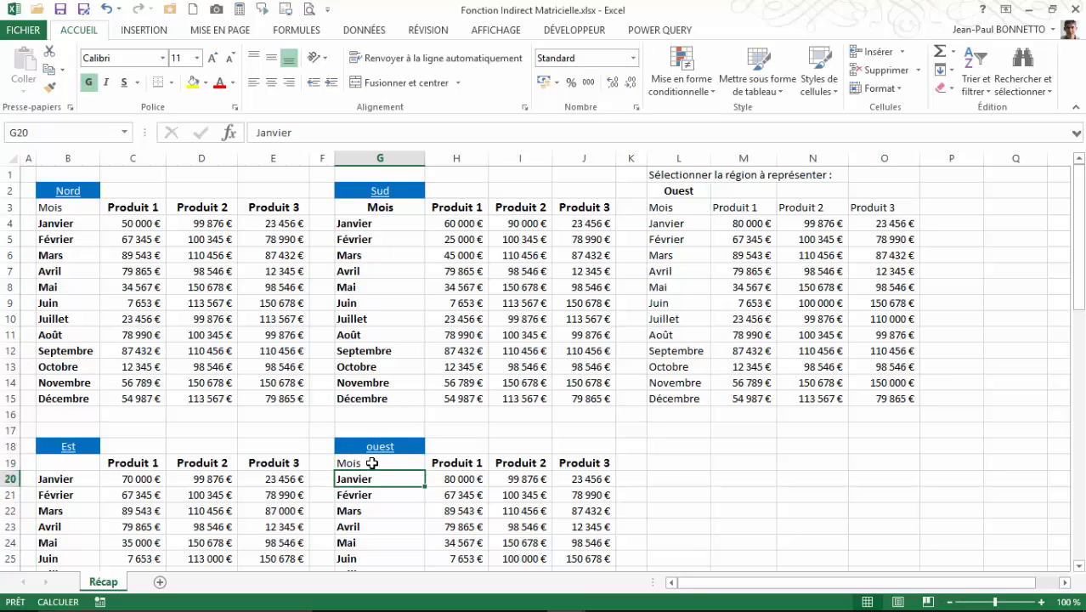
{"action": "left_click", "coordinate": [66, 460]}
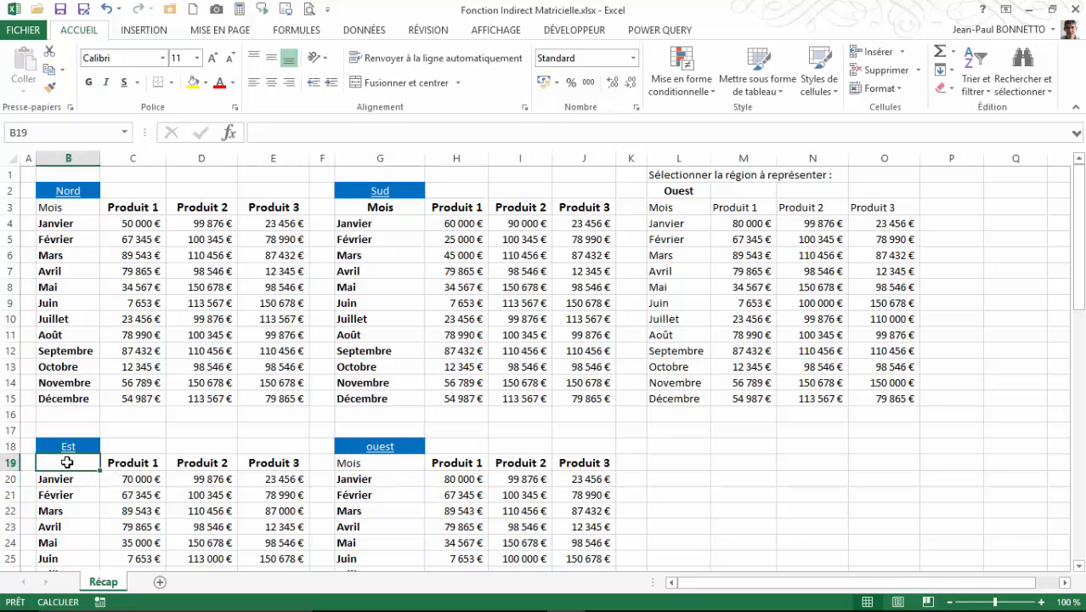
{"action": "type", "text": "Mois"}
{"action": "key", "text": "Return"}
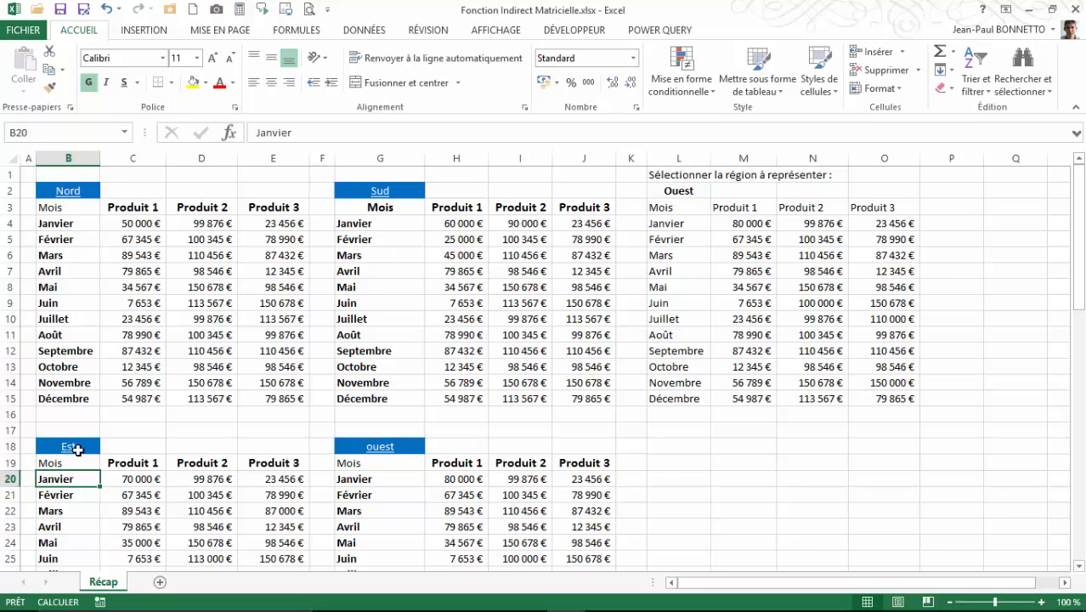
Step: Bold the month column L3:L15 and the product headings M3:O3, and fill the selector cell L2 with yellow
{"action": "left_click_drag", "start_coordinate": [659, 210], "coordinate": [667, 396]}
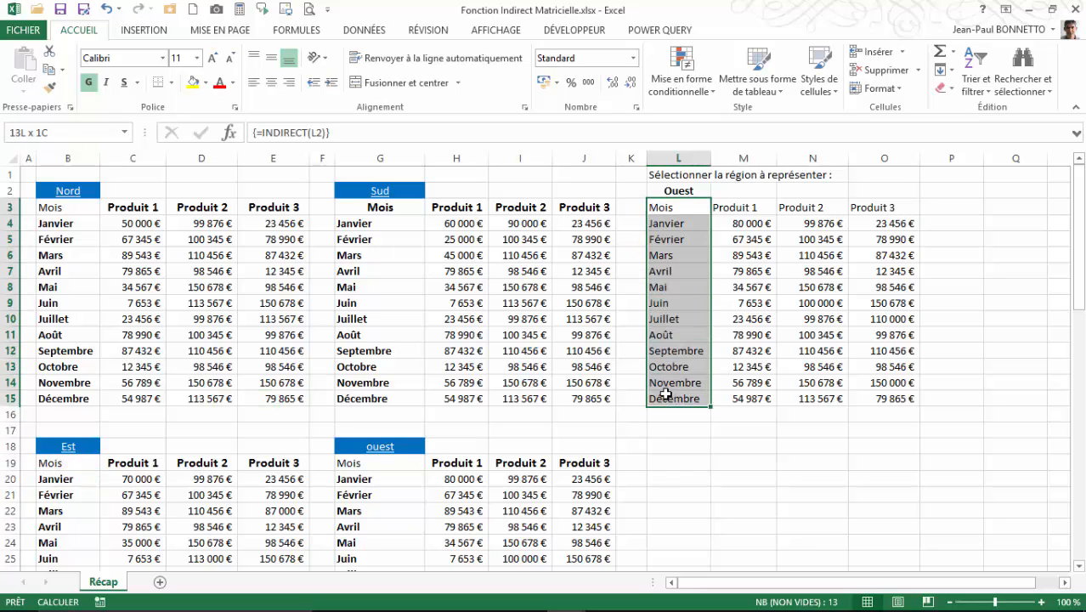
{"action": "left_click", "coordinate": [89, 82]}
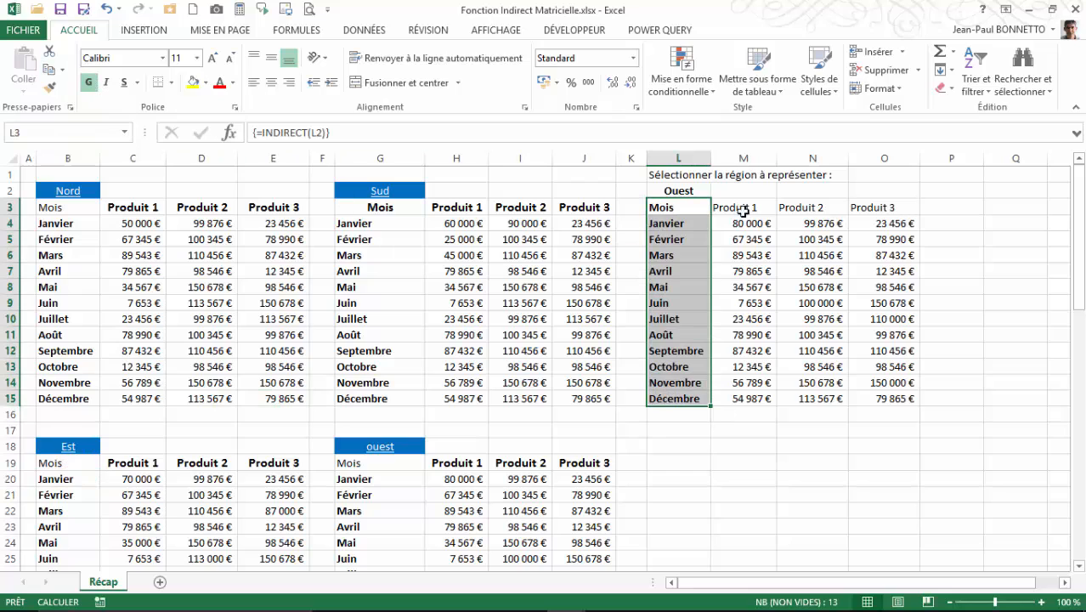
{"action": "left_click_drag", "start_coordinate": [724, 206], "coordinate": [887, 209]}
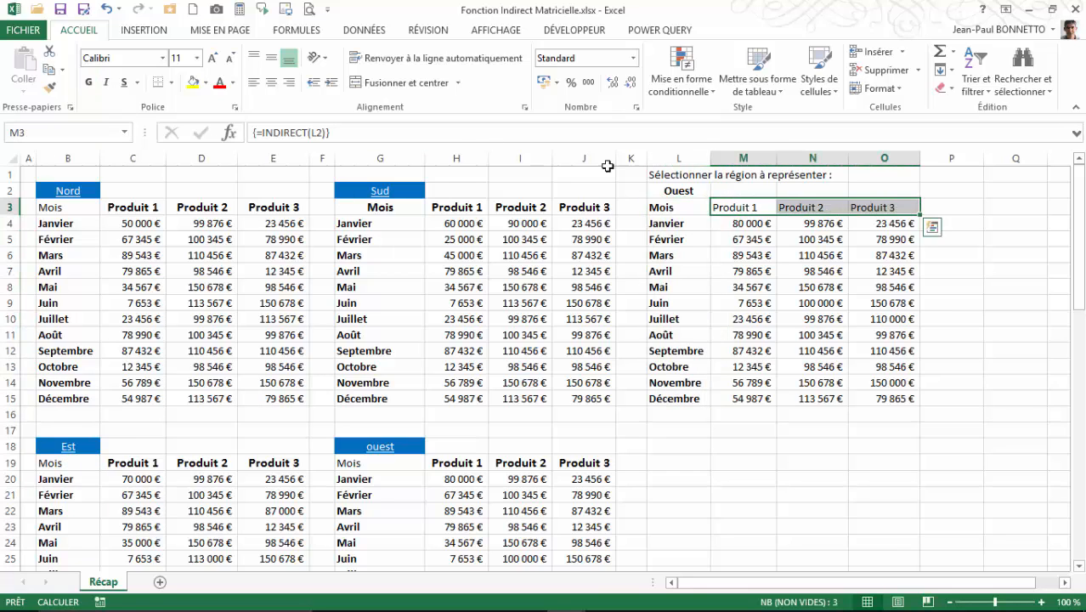
{"action": "left_click", "coordinate": [89, 83]}
{"action": "left_click", "coordinate": [680, 191]}
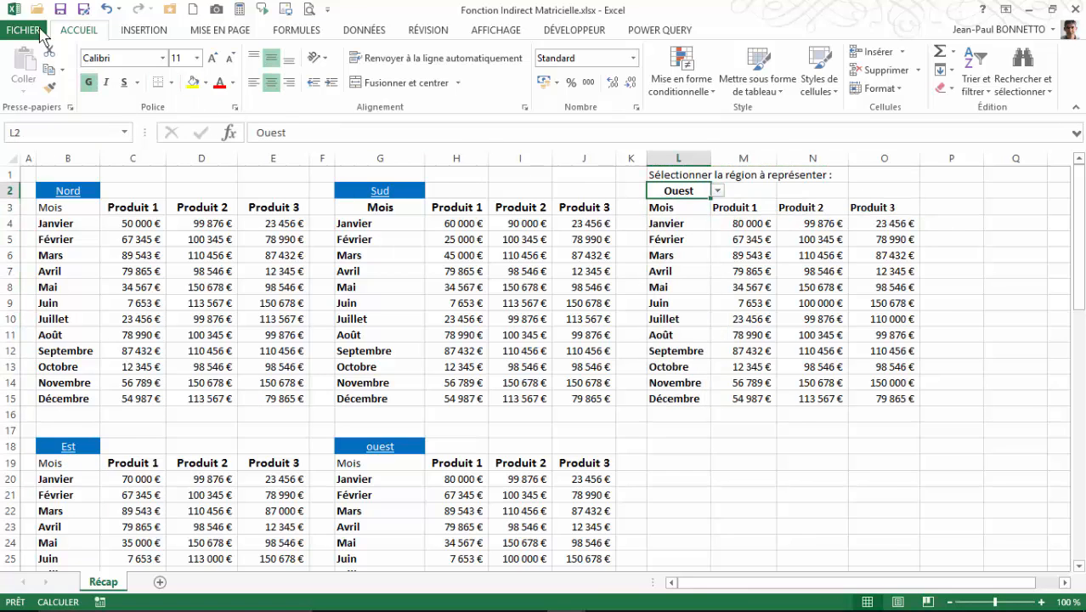
{"action": "left_click", "coordinate": [193, 84]}
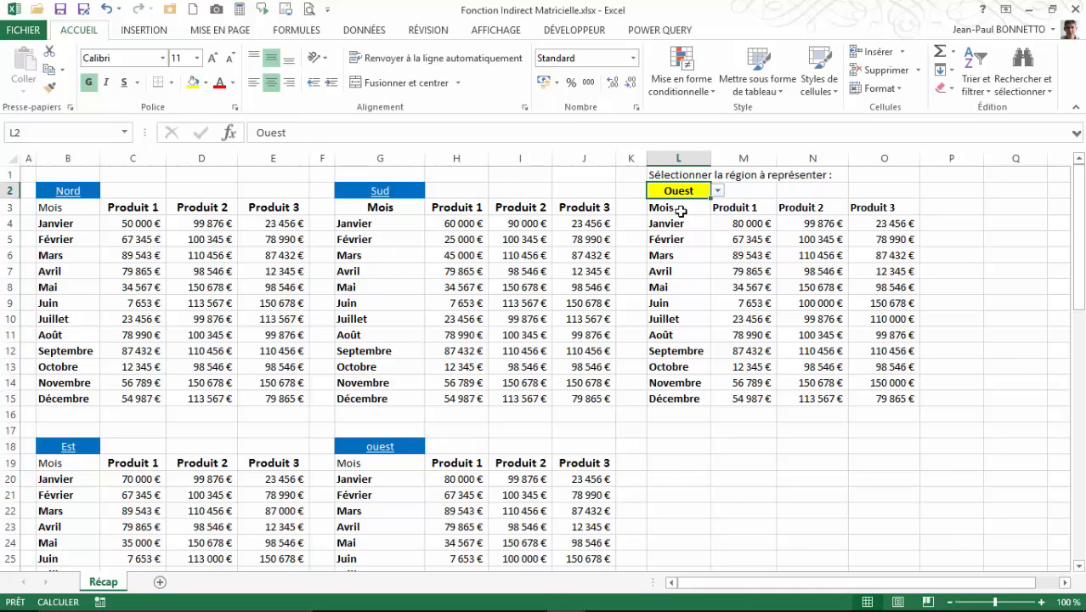
Step: Check the formatted result table by choosing Sud and then Ouest in the region selector
{"action": "left_click", "coordinate": [717, 190]}
{"action": "left_click", "coordinate": [677, 215]}
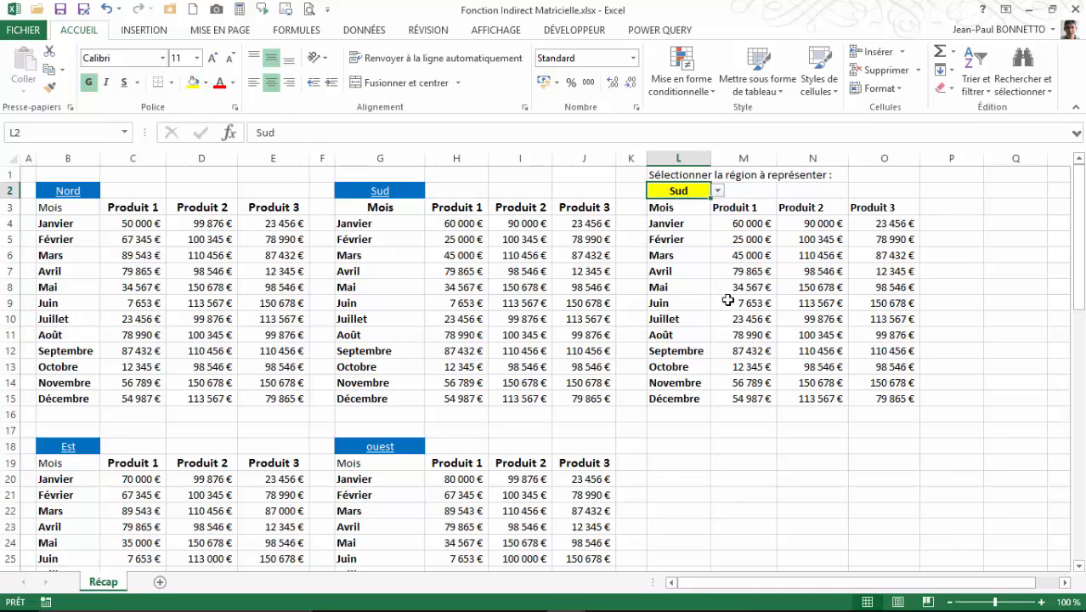
{"action": "left_click", "coordinate": [718, 190]}
{"action": "left_click", "coordinate": [675, 238]}
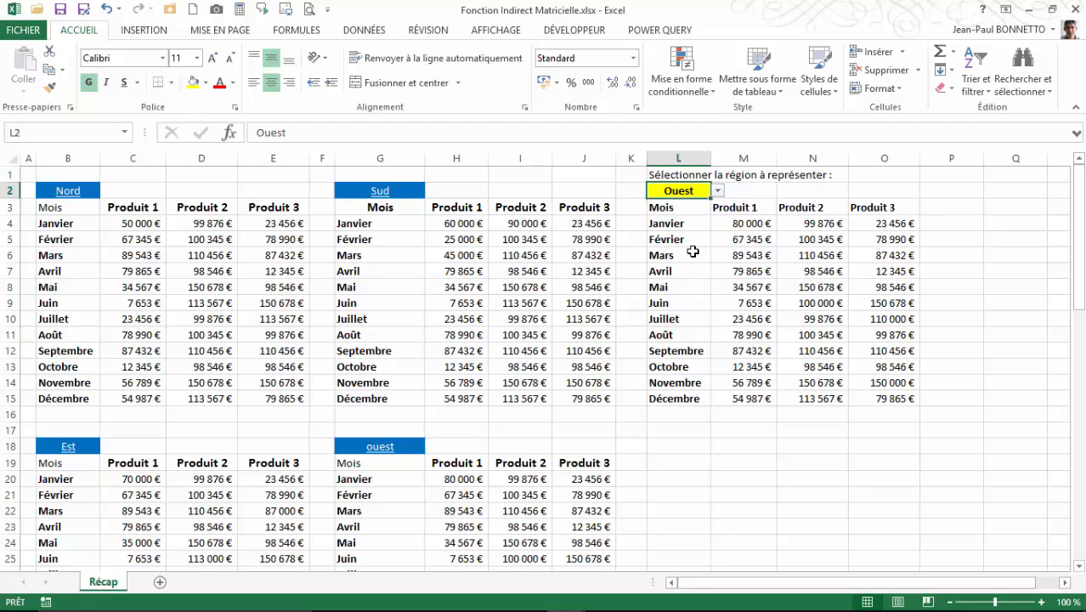
Step: Insert a 2D clustered column chart based on the result table L3:O15
{"action": "left_click_drag", "start_coordinate": [657, 209], "coordinate": [892, 399]}
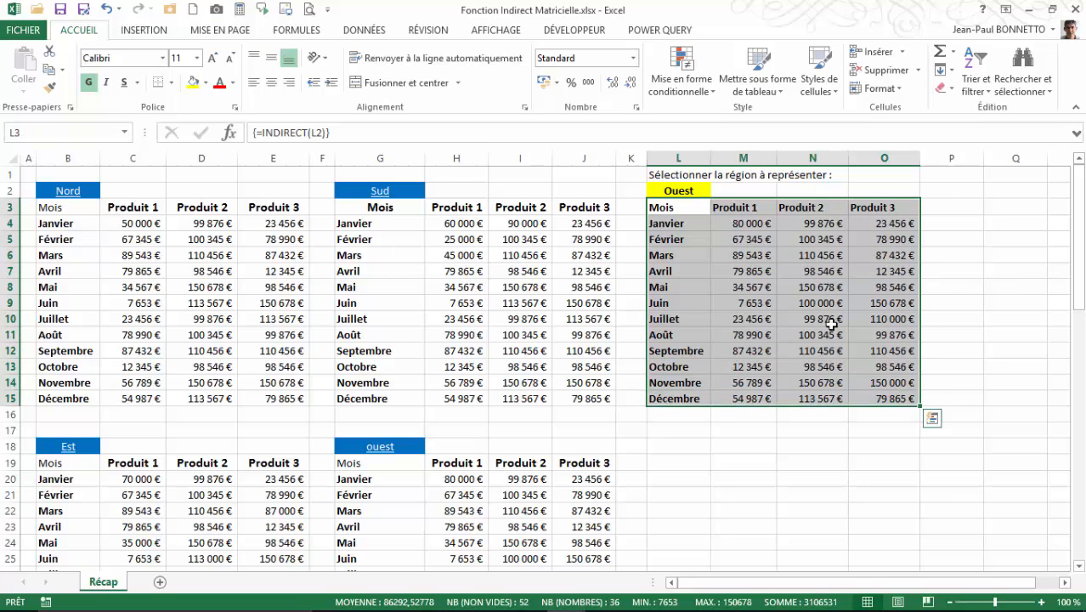
{"action": "left_click", "coordinate": [155, 34]}
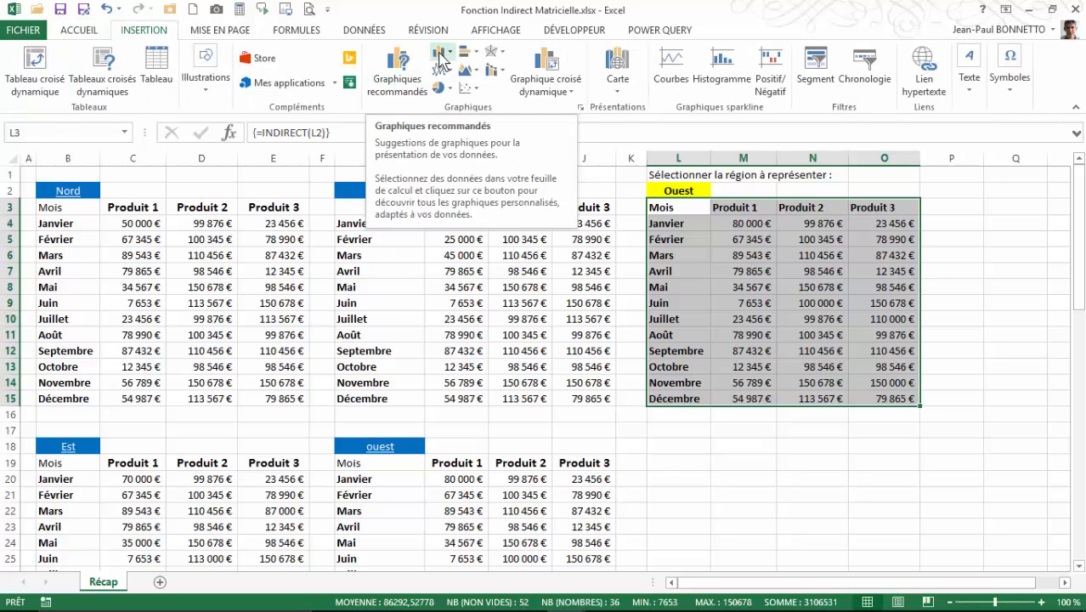
{"action": "left_click", "coordinate": [442, 56]}
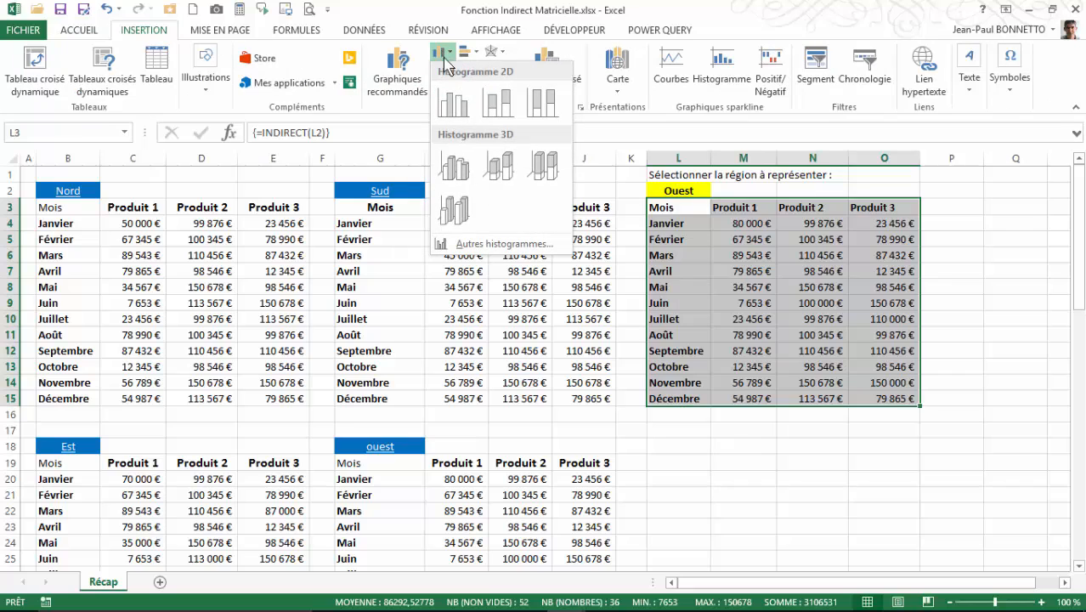
{"action": "left_click", "coordinate": [453, 101]}
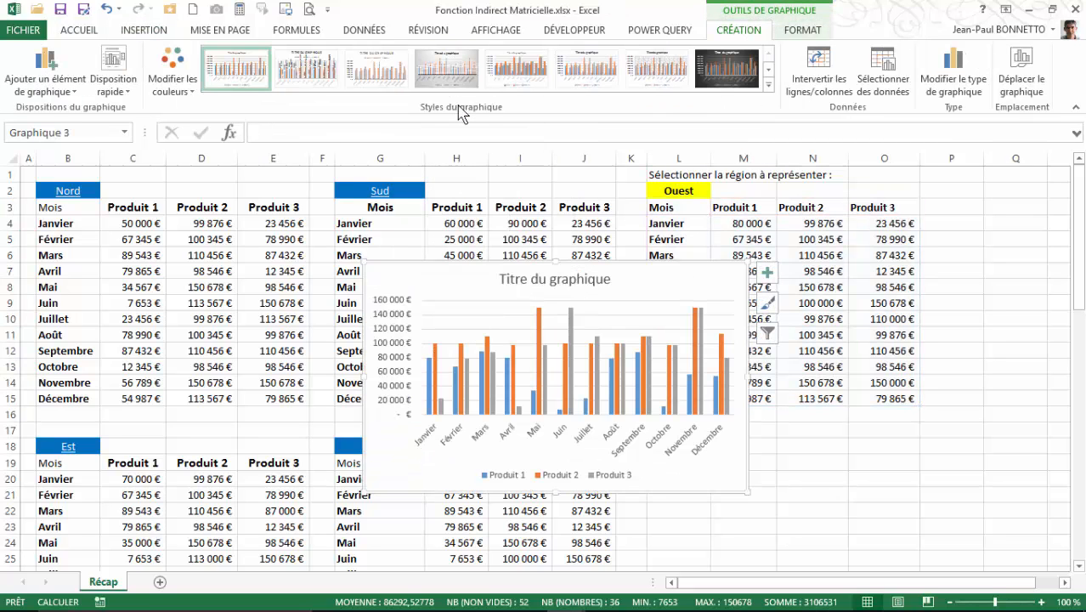
Step: Move the chart below the result table and change its type to stacked column (Histogramme empilé)
{"action": "left_click_drag", "start_coordinate": [598, 265], "coordinate": [877, 414]}
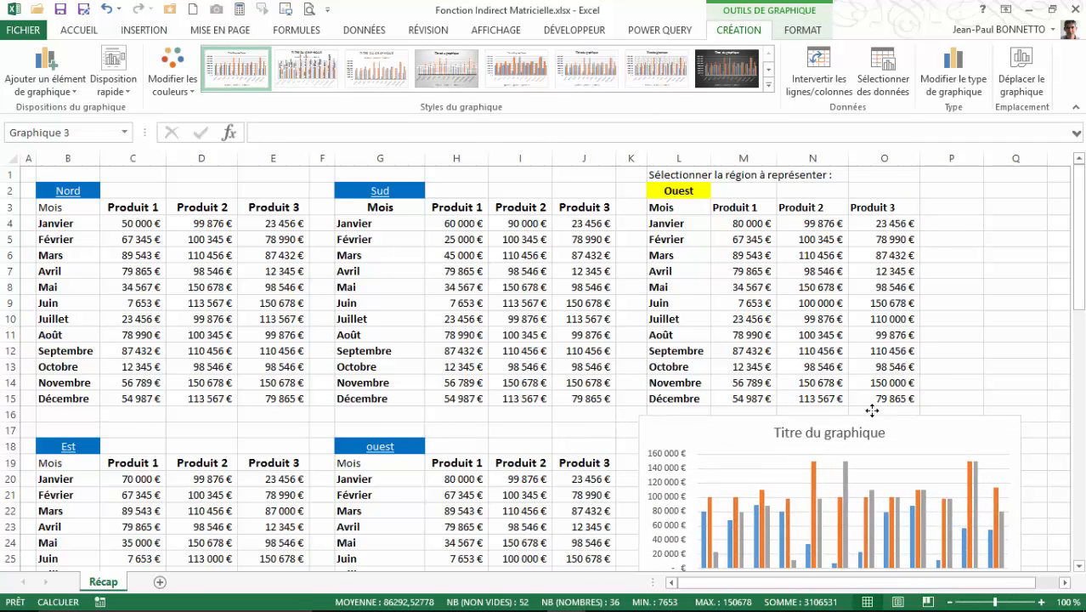
{"action": "scroll", "coordinate": [963, 319], "scroll_direction": "down", "scroll_amount": 2}
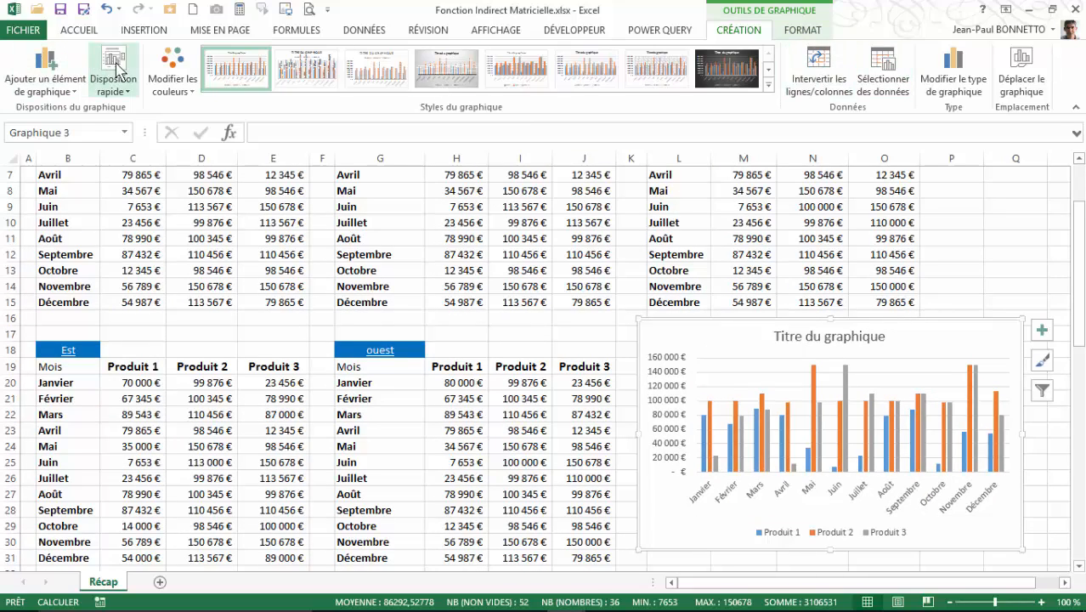
{"action": "left_click", "coordinate": [959, 84]}
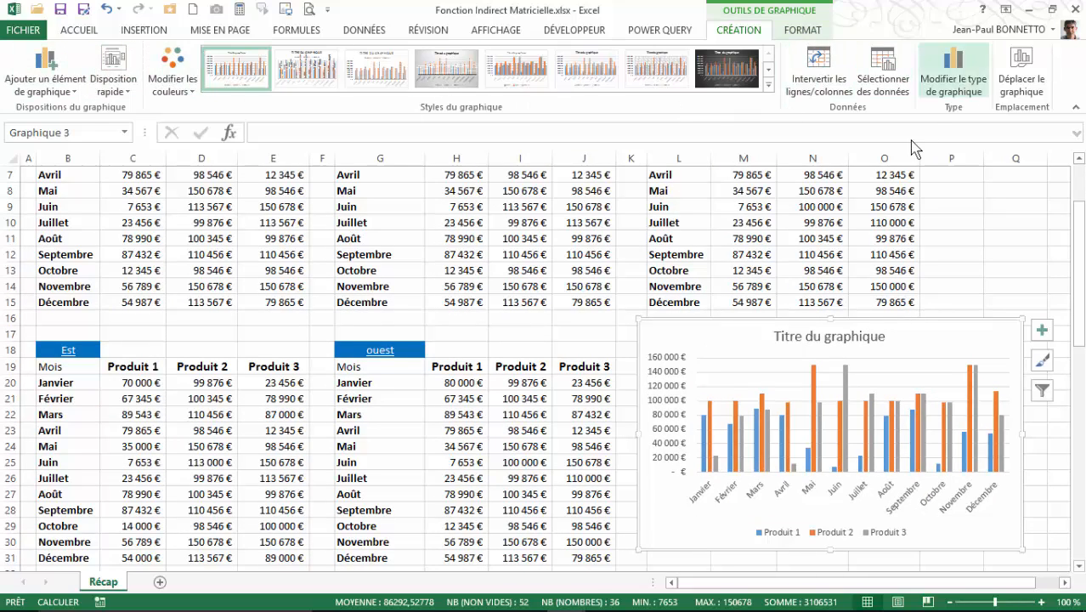
{"action": "left_click", "coordinate": [630, 153]}
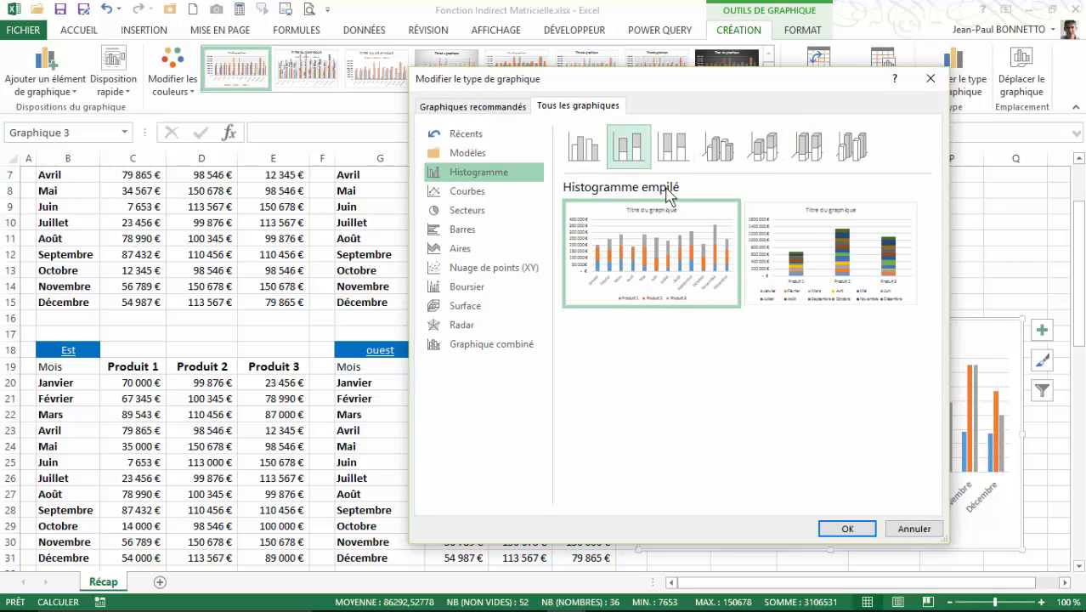
{"action": "left_click", "coordinate": [847, 528]}
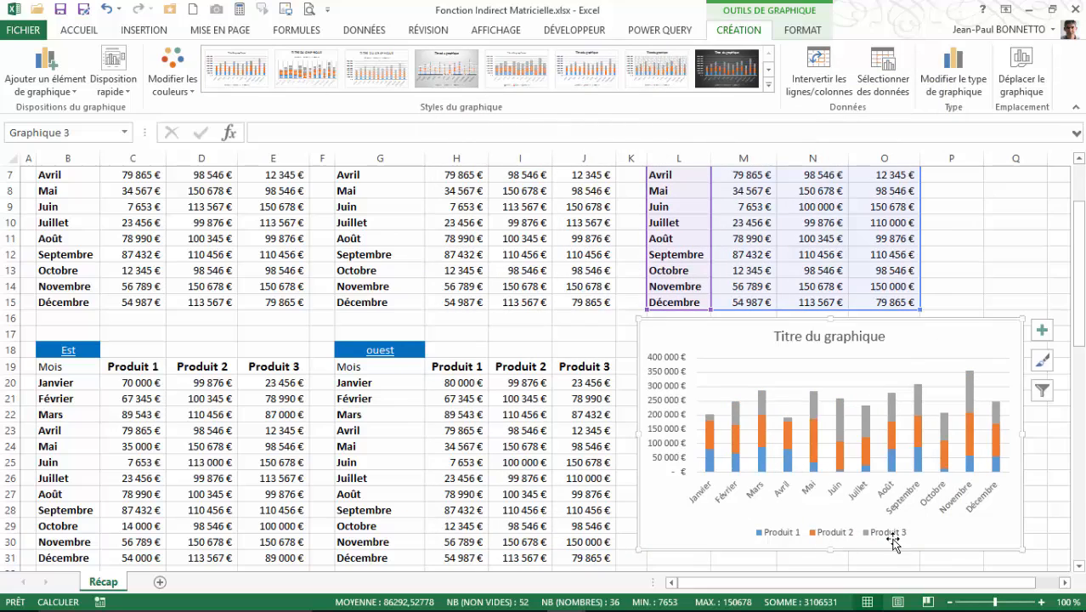
Step: Place the chart's legend above the plot area, under the chart title (Haut)
{"action": "left_click", "coordinate": [824, 336]}
{"action": "scroll", "coordinate": [934, 340], "scroll_direction": "up", "scroll_amount": 2}
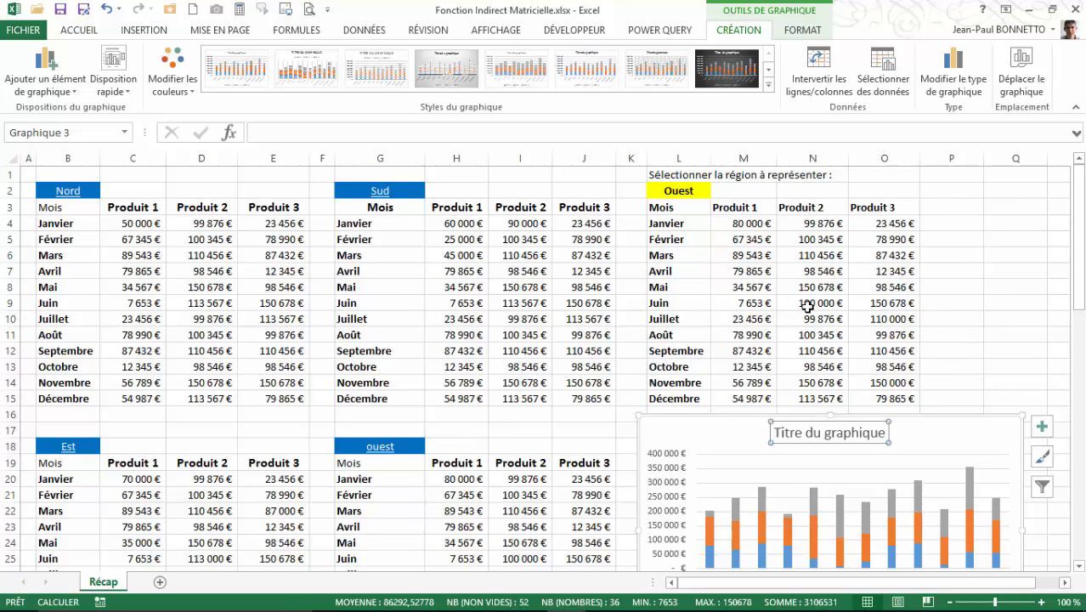
{"action": "scroll", "coordinate": [891, 429], "scroll_direction": "down", "scroll_amount": 3}
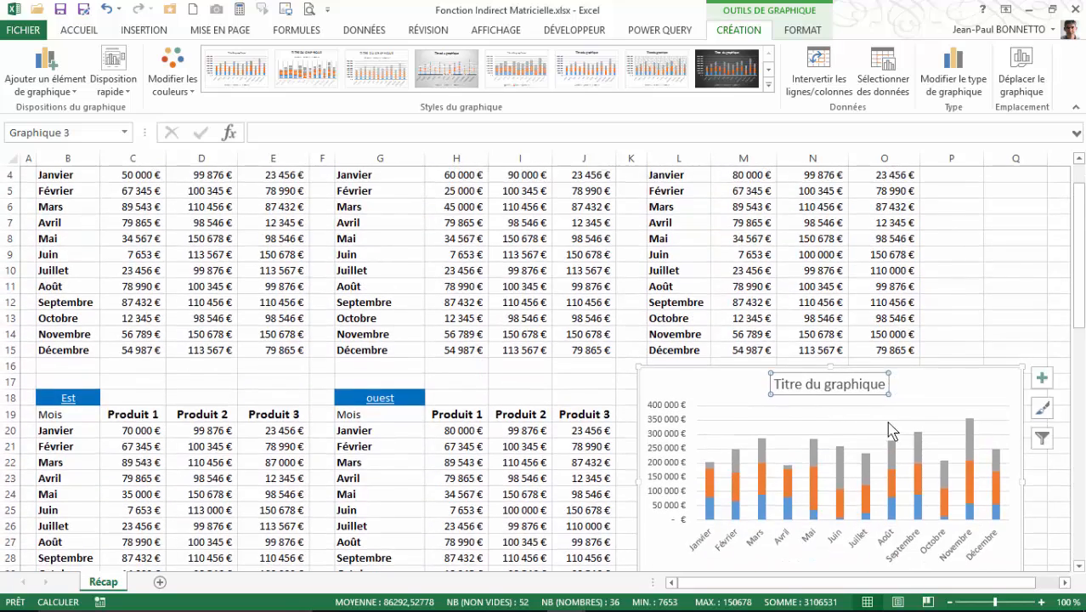
{"action": "left_click", "coordinate": [848, 485]}
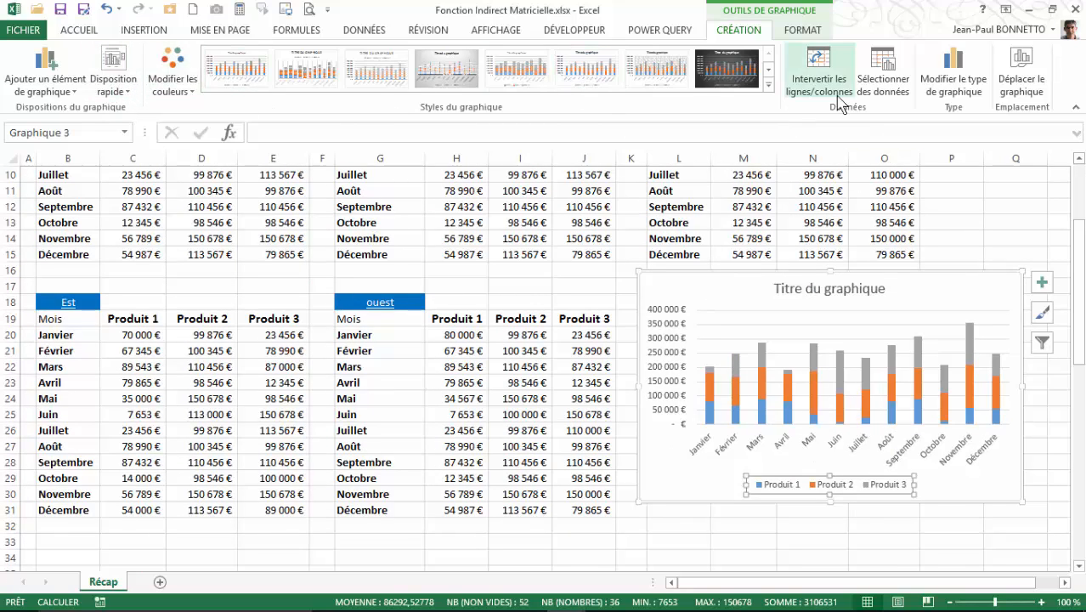
{"action": "left_click", "coordinate": [72, 97]}
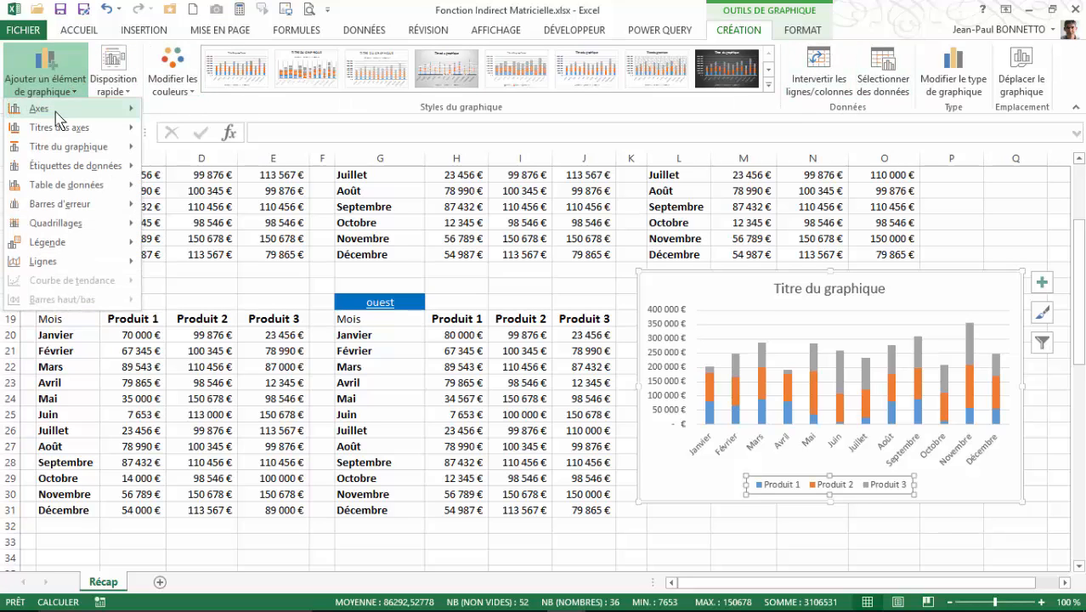
{"action": "mouse_move", "coordinate": [66, 147]}
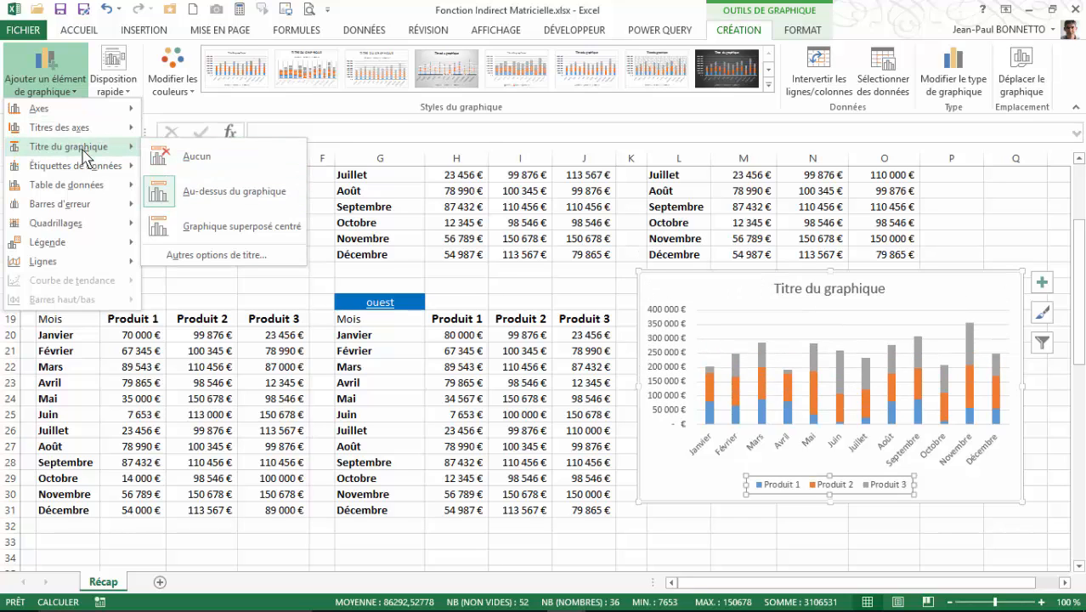
{"action": "mouse_move", "coordinate": [87, 242]}
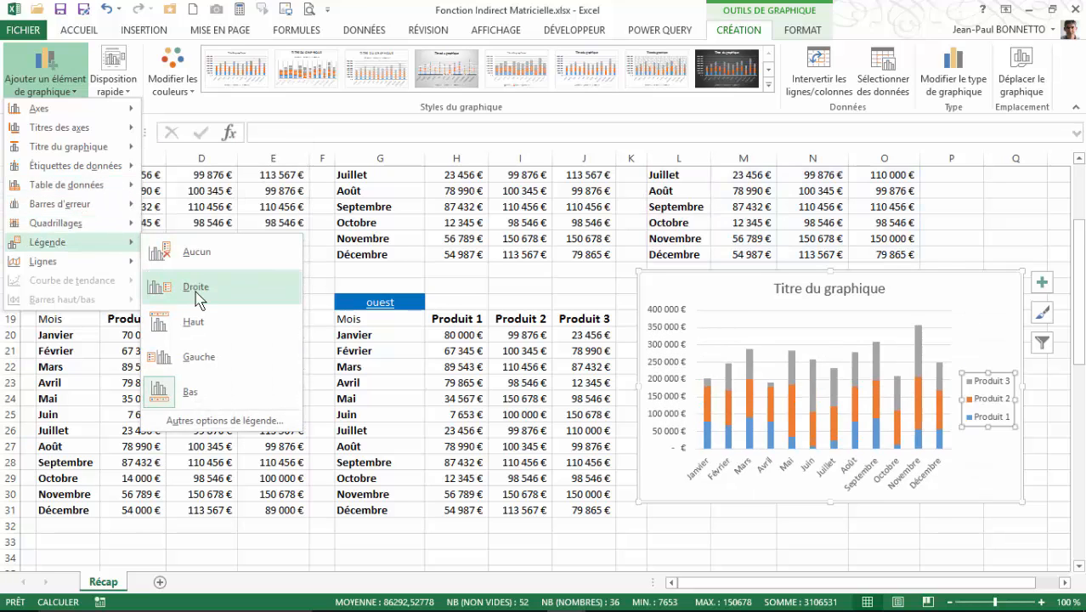
{"action": "left_click", "coordinate": [195, 325]}
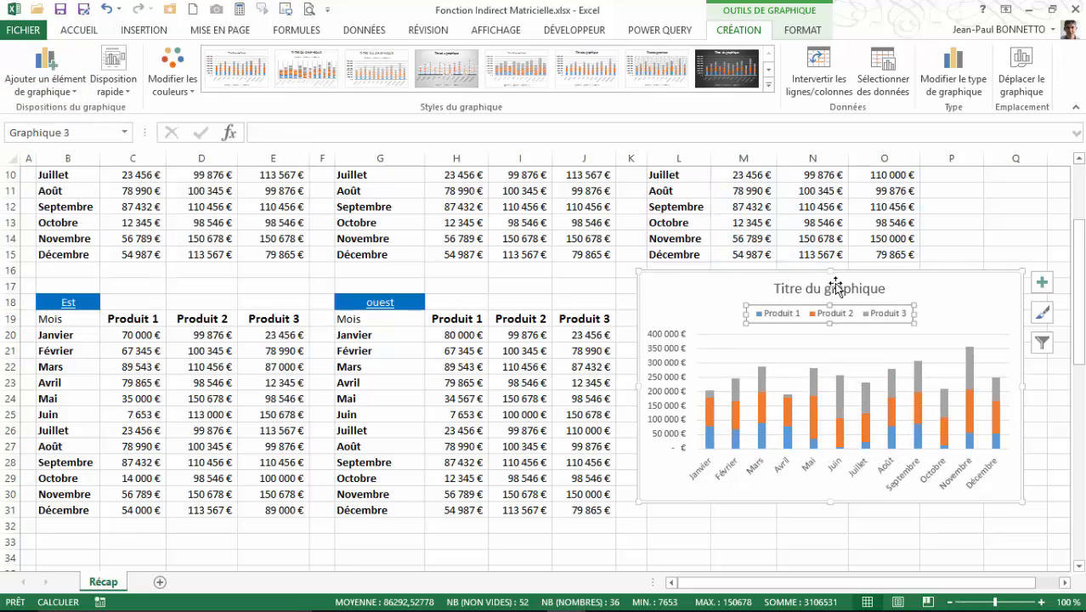
Step: Link the chart title to the region selector cell with =Récap!$L$2
{"action": "left_click", "coordinate": [822, 286]}
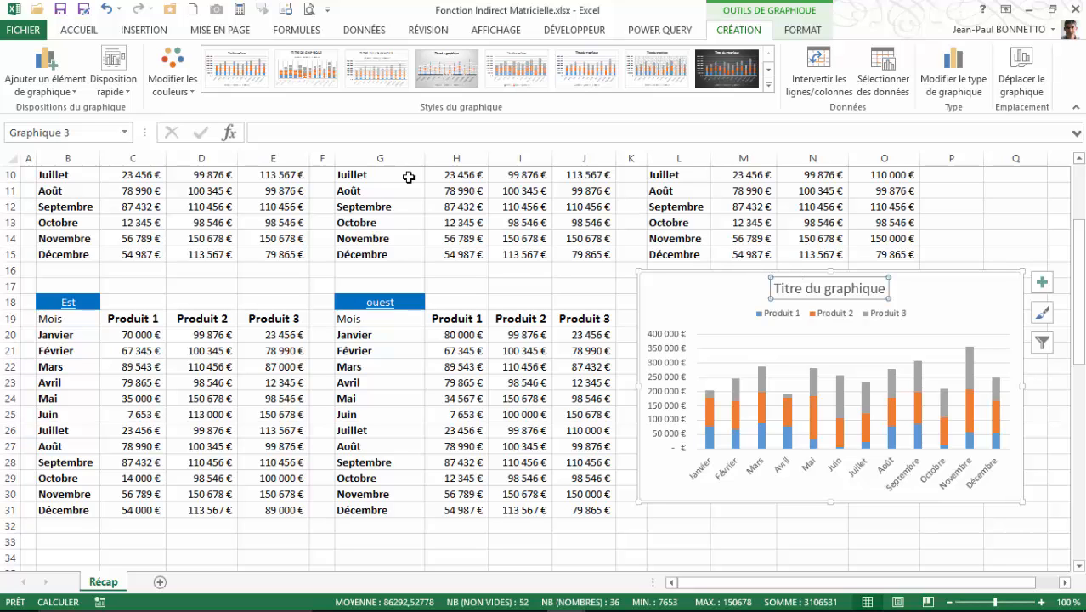
{"action": "scroll", "coordinate": [385, 170], "scroll_direction": "up", "scroll_amount": 3}
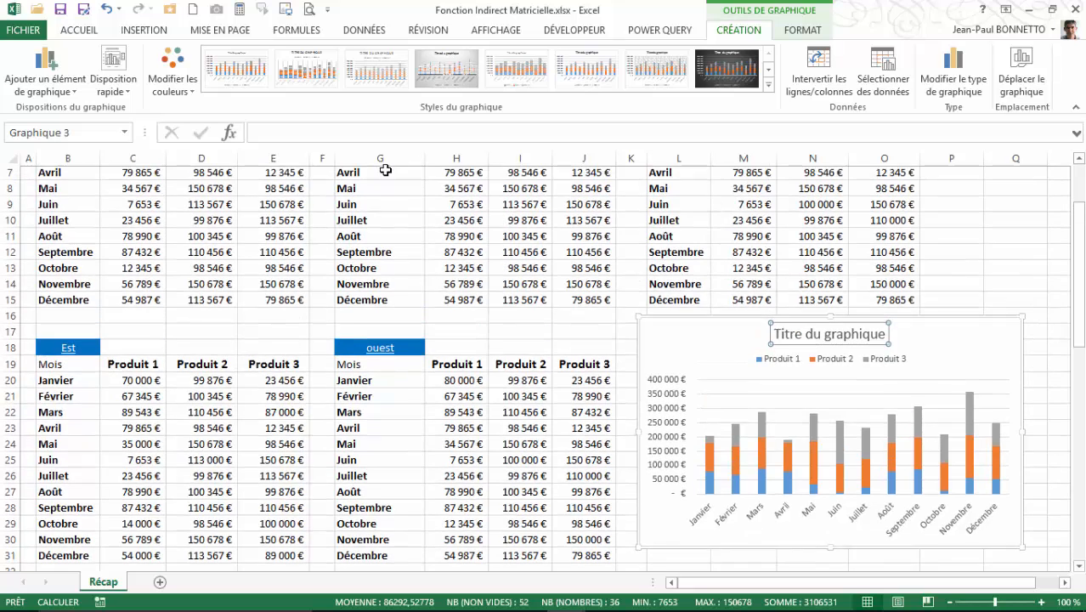
{"action": "left_click", "coordinate": [284, 133]}
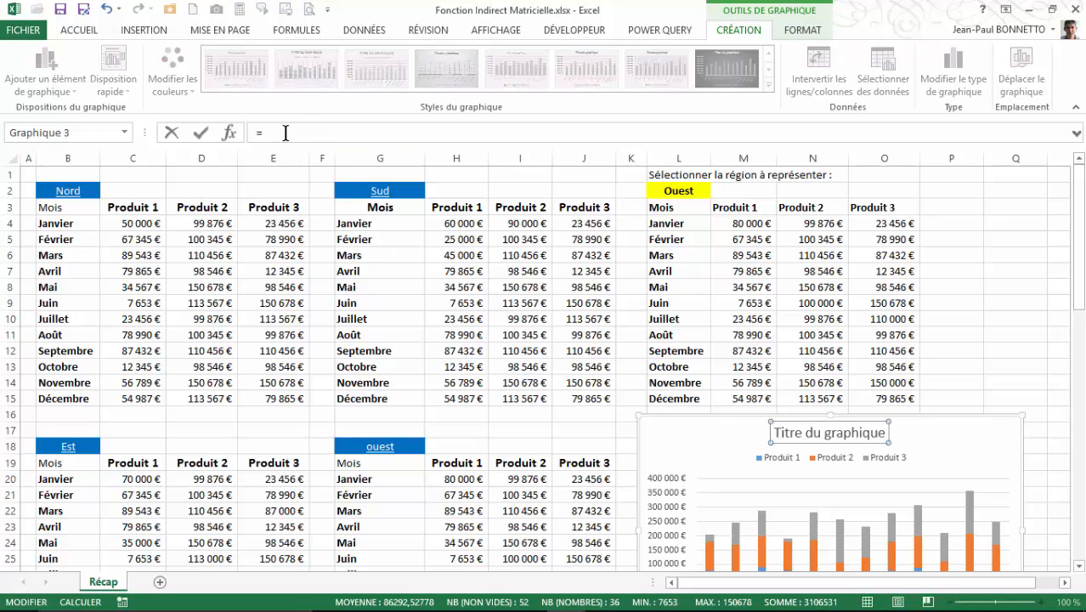
{"action": "type", "text": "="}
{"action": "left_click", "coordinate": [681, 190]}
{"action": "key", "text": "Return"}
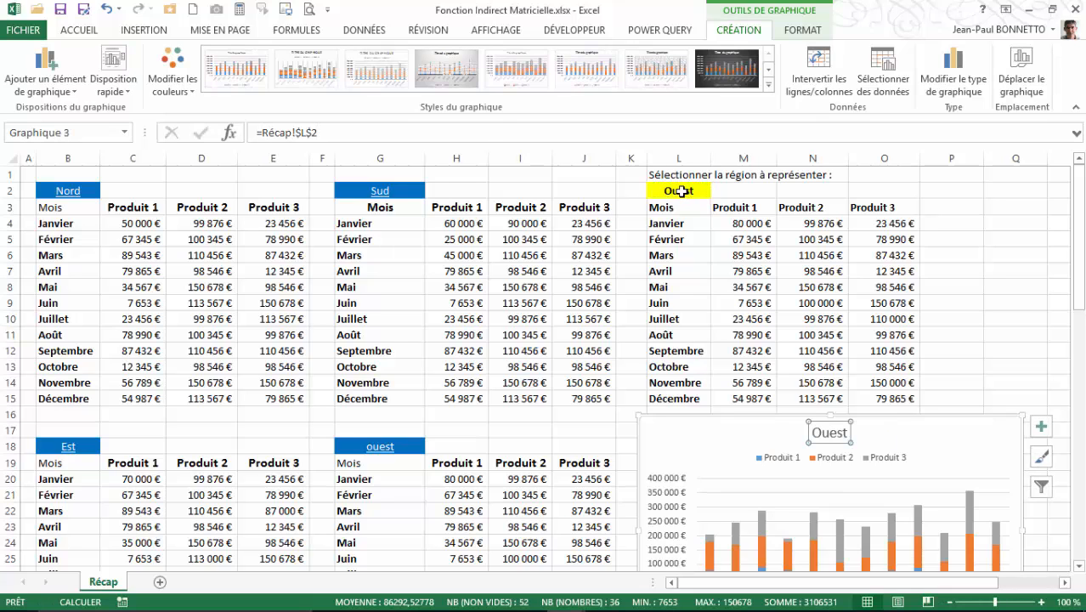
Step: Collapse the ribbon and check the table and chart by choosing Nord and then Est in the region selector
{"action": "scroll", "coordinate": [699, 269], "scroll_direction": "down", "scroll_amount": 1}
{"action": "scroll", "coordinate": [697, 267], "scroll_direction": "up", "scroll_amount": 1}
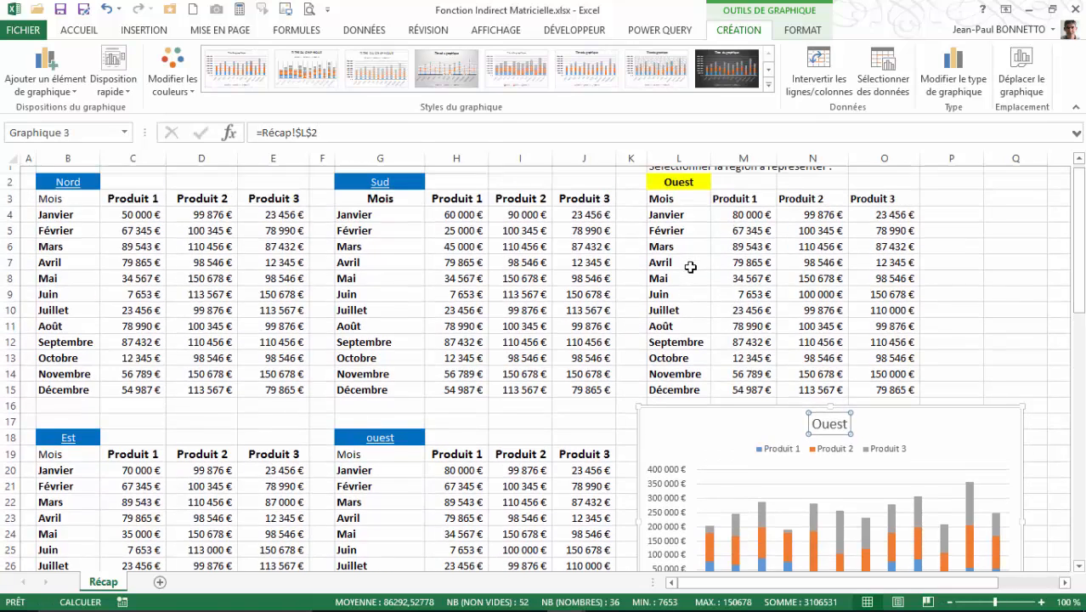
{"action": "scroll", "coordinate": [700, 249], "scroll_direction": "down", "scroll_amount": 1}
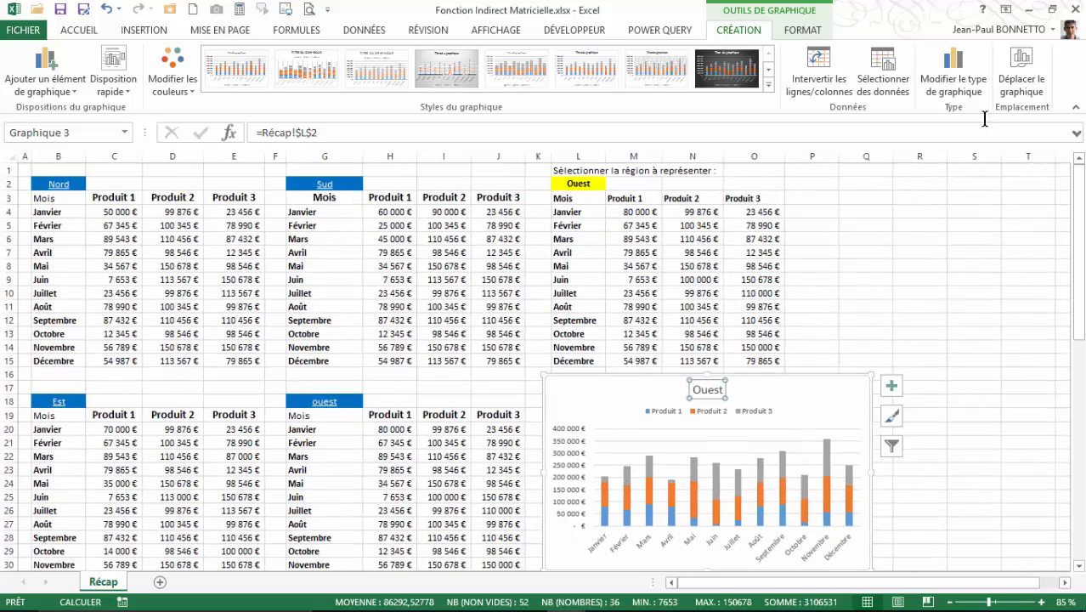
{"action": "double_click", "coordinate": [500, 31]}
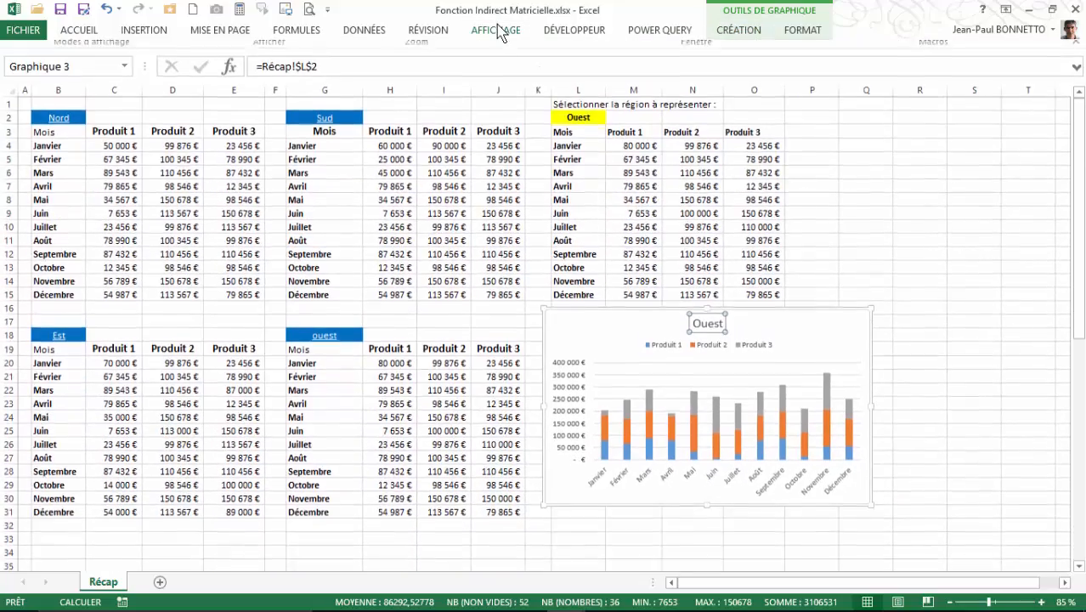
{"action": "scroll", "coordinate": [868, 212], "scroll_direction": "up", "scroll_amount": 1}
{"action": "scroll", "coordinate": [921, 202], "scroll_direction": "up", "scroll_amount": 1}
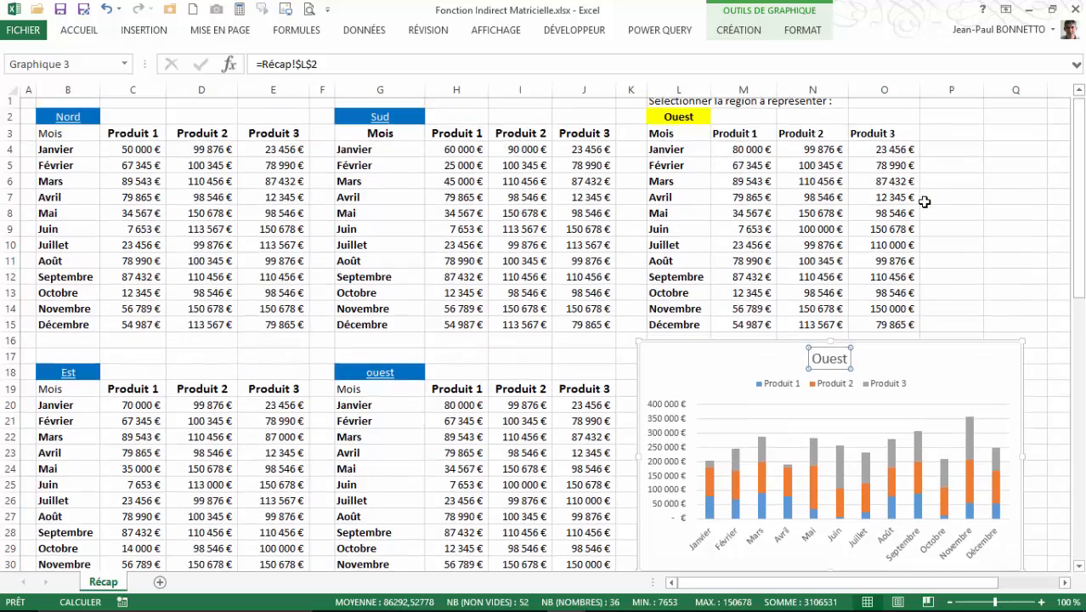
{"action": "left_click", "coordinate": [671, 123]}
{"action": "left_click", "coordinate": [717, 121]}
{"action": "left_click", "coordinate": [667, 140]}
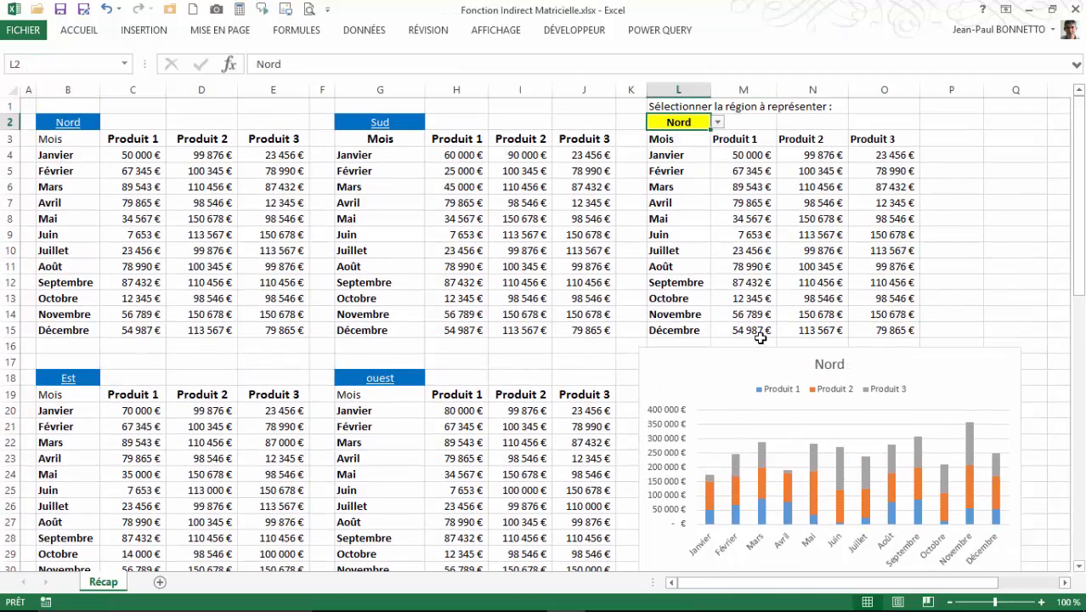
{"action": "left_click", "coordinate": [717, 122]}
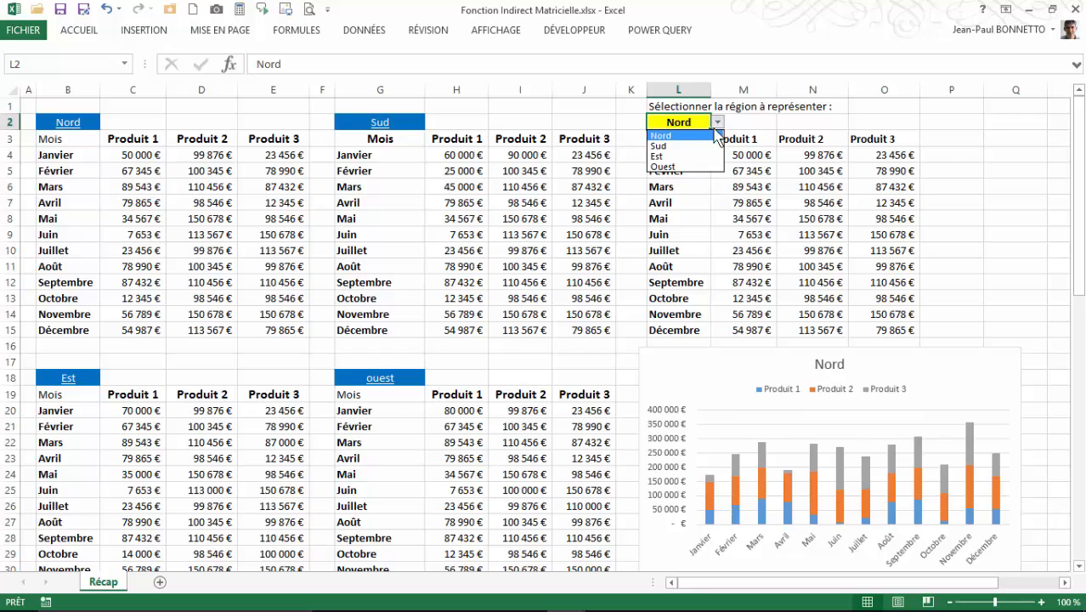
{"action": "left_click", "coordinate": [668, 160]}
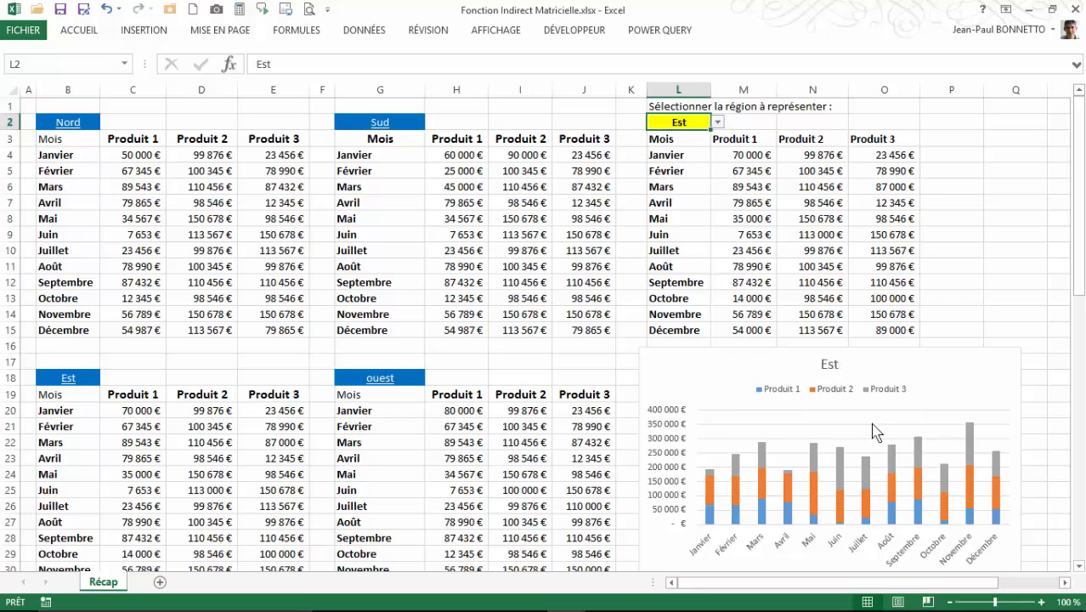
Step: Try the grey gradient chart style on the stacked column chart, and return to the first style in the gallery
{"action": "left_click", "coordinate": [721, 361]}
{"action": "left_click", "coordinate": [793, 32]}
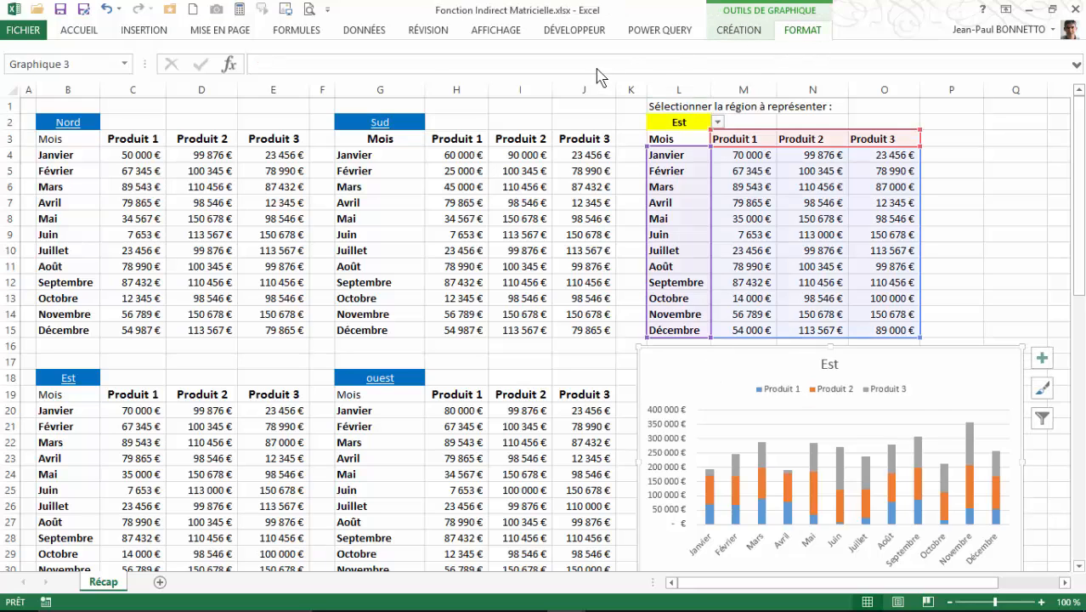
{"action": "left_click", "coordinate": [736, 31]}
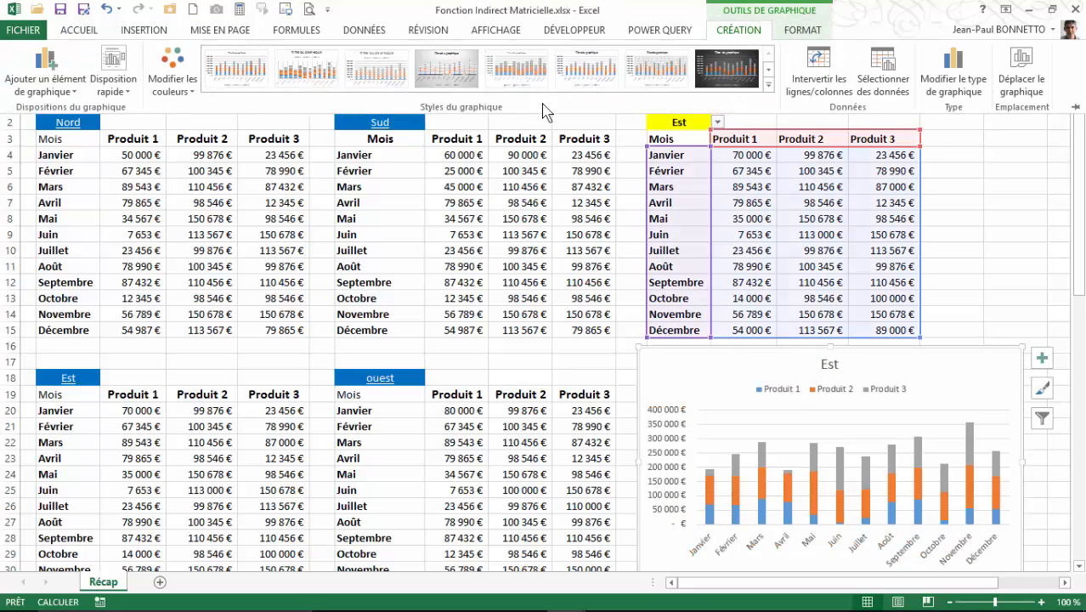
{"action": "left_click", "coordinate": [448, 70]}
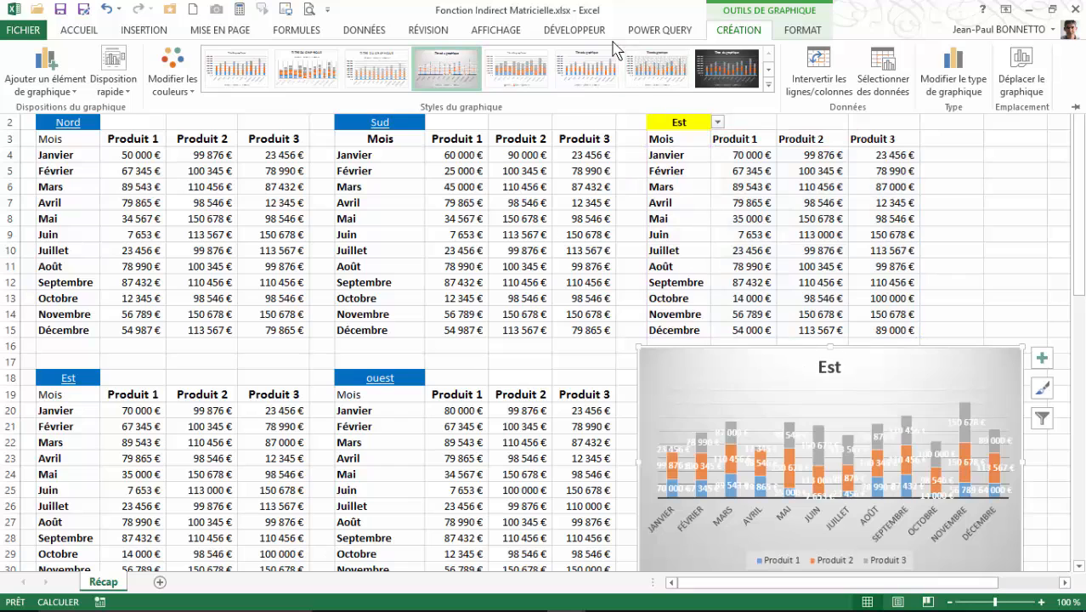
{"action": "left_click", "coordinate": [768, 84]}
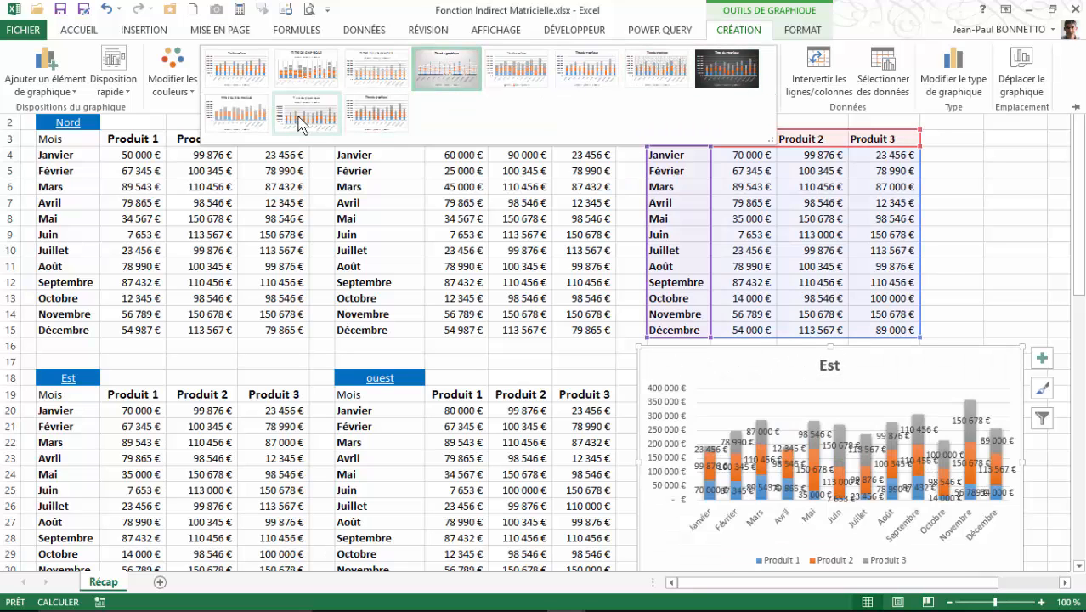
{"action": "left_click", "coordinate": [252, 77]}
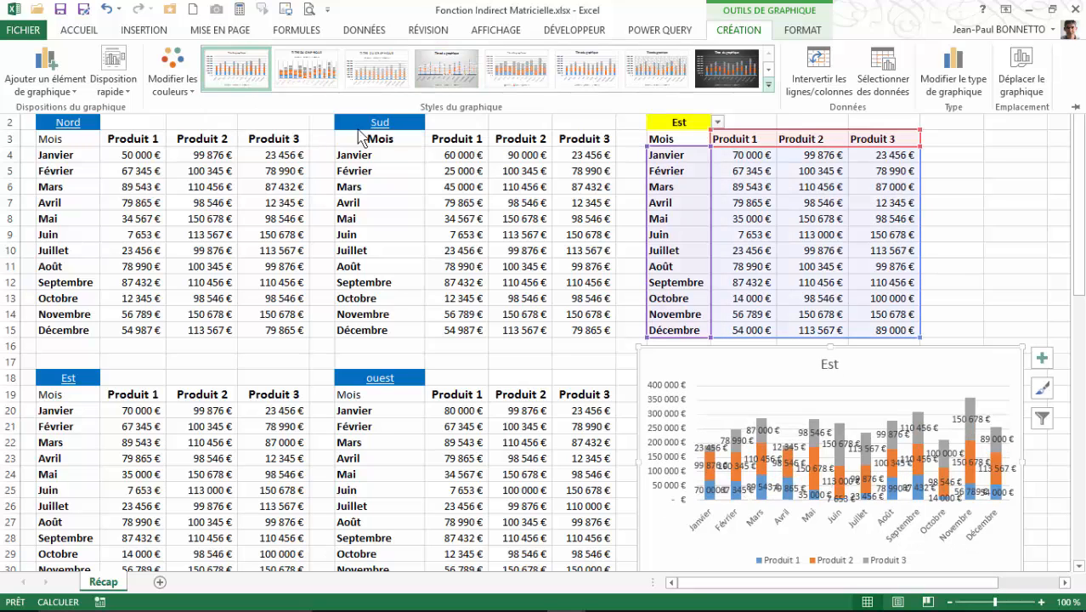
Step: Remove the data labels from the chart's columns with the ribbon expanded again
{"action": "key", "text": "ctrl+F1"}
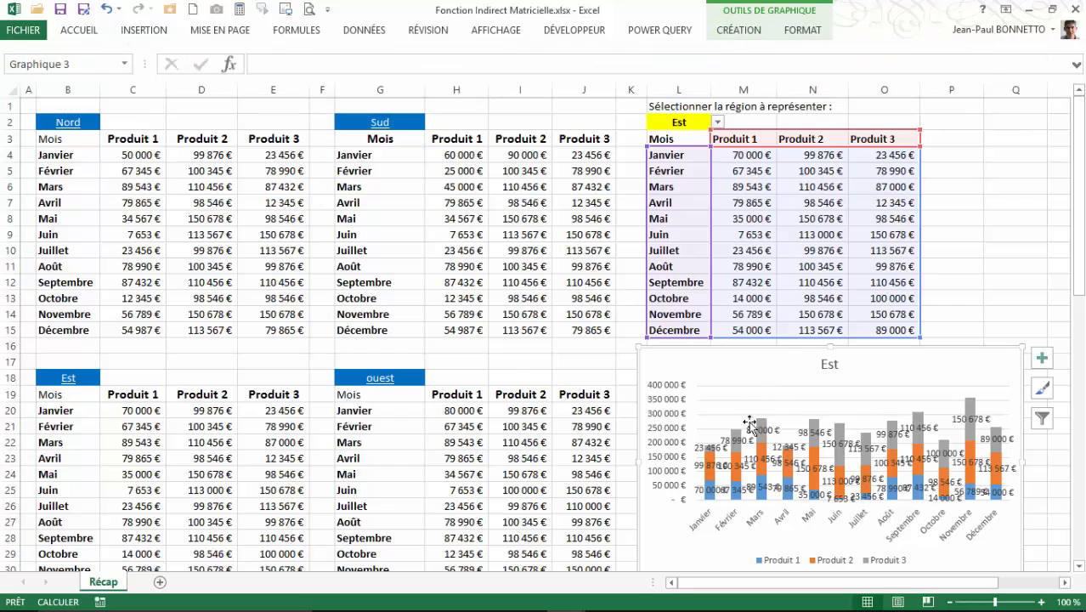
{"action": "double_click", "coordinate": [739, 29]}
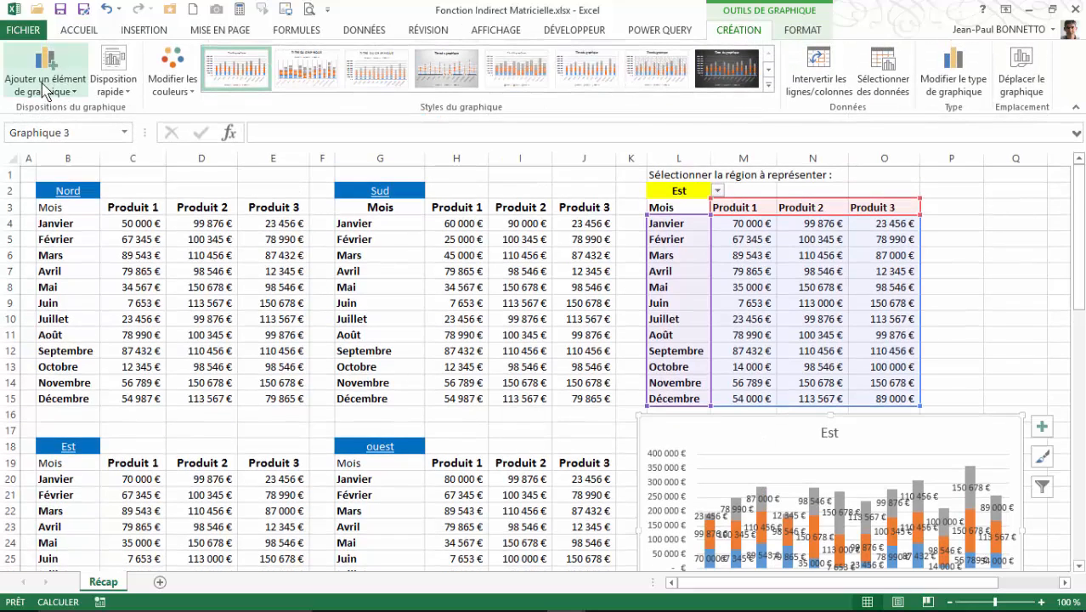
{"action": "left_click", "coordinate": [44, 85]}
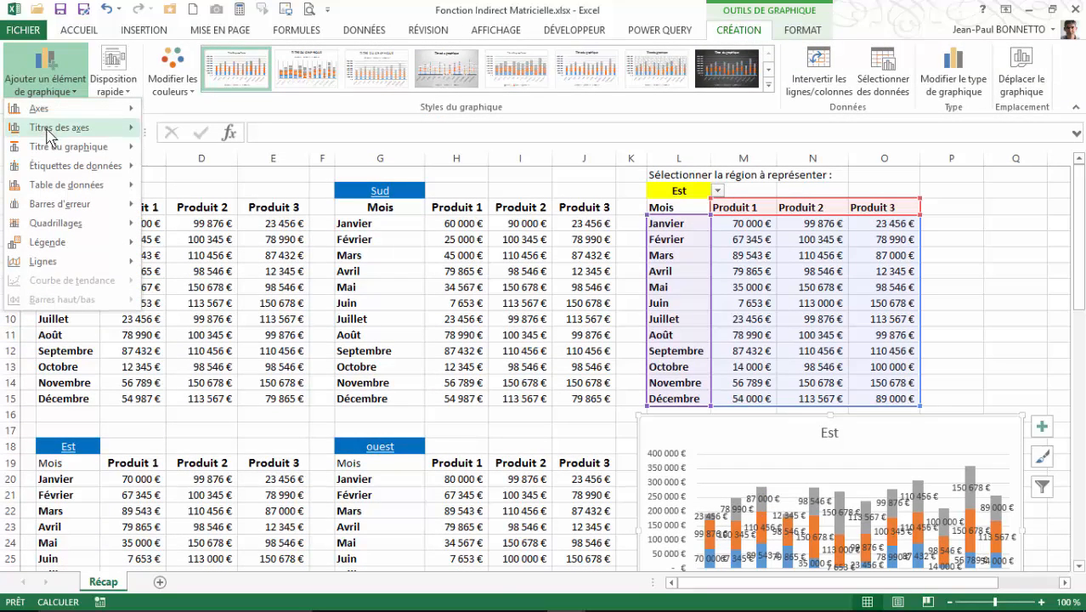
{"action": "mouse_move", "coordinate": [119, 165]}
{"action": "left_click", "coordinate": [201, 179]}
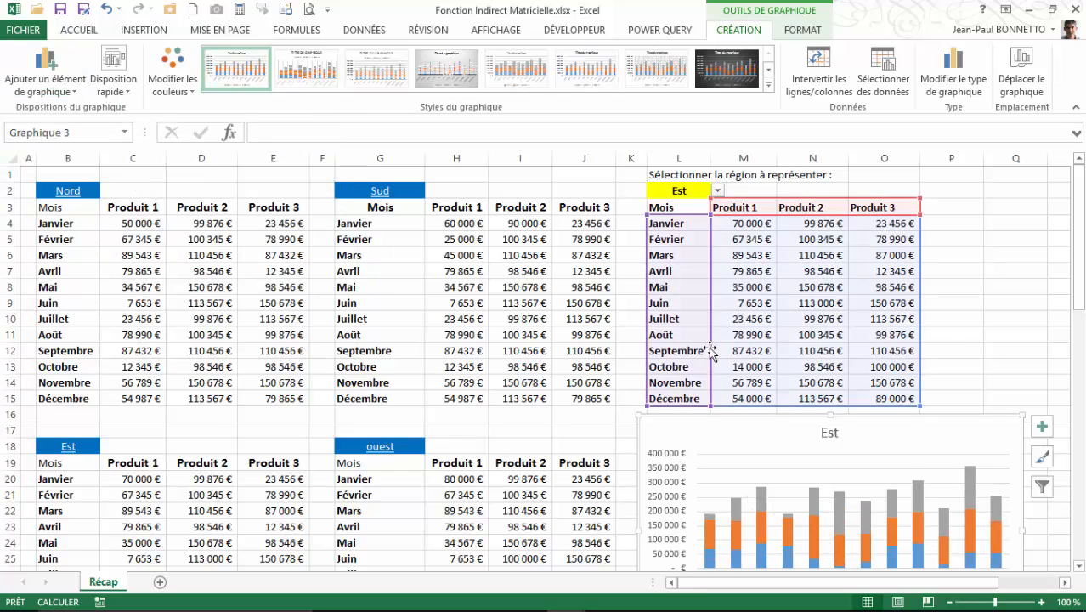
Step: Check the cleaned-up chart by choosing Ouest in the region selector
{"action": "scroll", "coordinate": [687, 341], "scroll_direction": "down", "scroll_amount": 2}
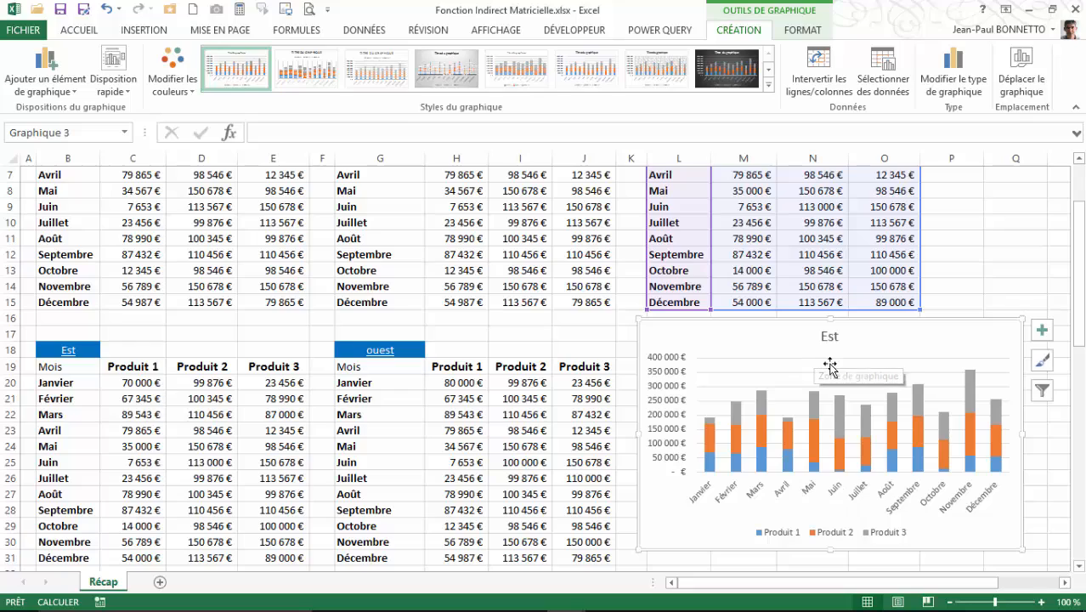
{"action": "scroll", "coordinate": [816, 364], "scroll_direction": "up", "scroll_amount": 1}
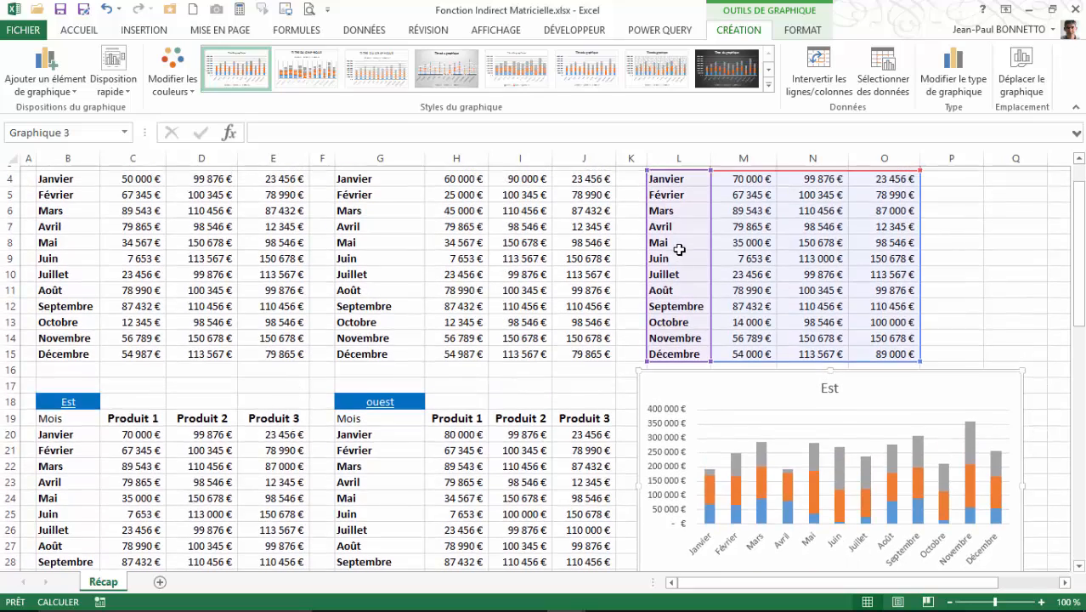
{"action": "scroll", "coordinate": [692, 197], "scroll_direction": "up", "scroll_amount": 1}
{"action": "left_click", "coordinate": [718, 190]}
{"action": "left_click", "coordinate": [680, 236]}
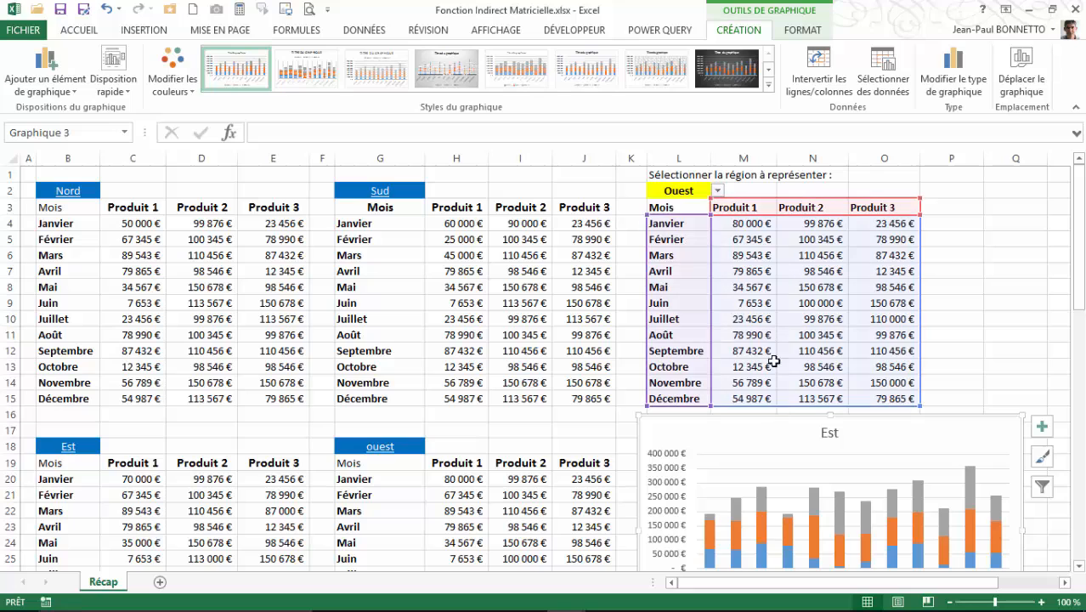
Step: Inspect the INDIRECT array formula behind cells L4, L3 and M4 of the region result table
{"action": "left_click", "coordinate": [724, 224]}
{"action": "left_click", "coordinate": [673, 223]}
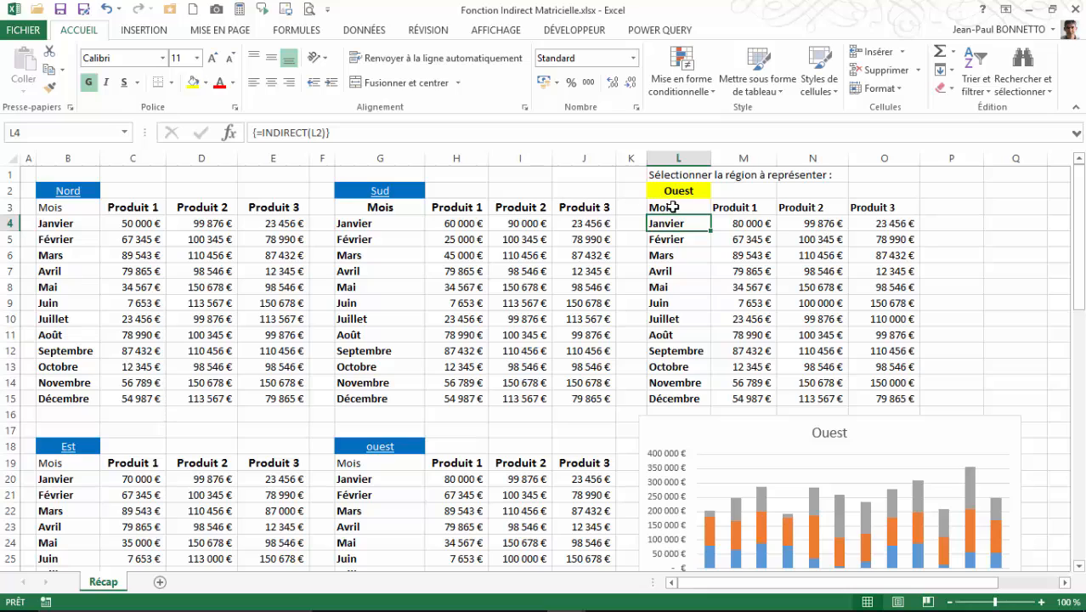
{"action": "left_click", "coordinate": [673, 207]}
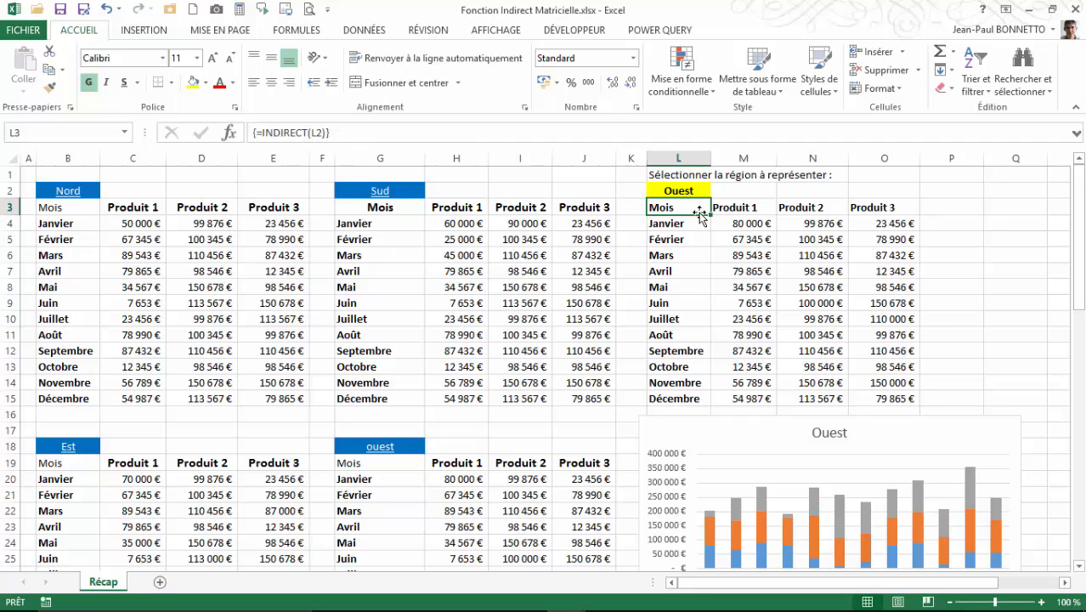
{"action": "left_click", "coordinate": [738, 223]}
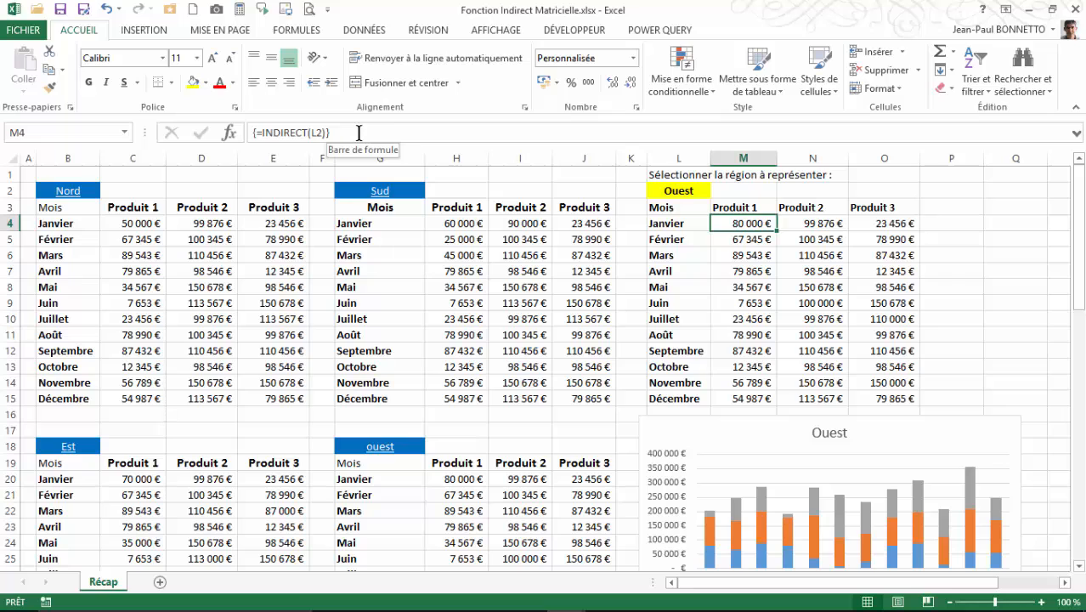
Step: Choose Est in the region selector in L2 and check the stacked column chart below the table
{"action": "left_click", "coordinate": [681, 190]}
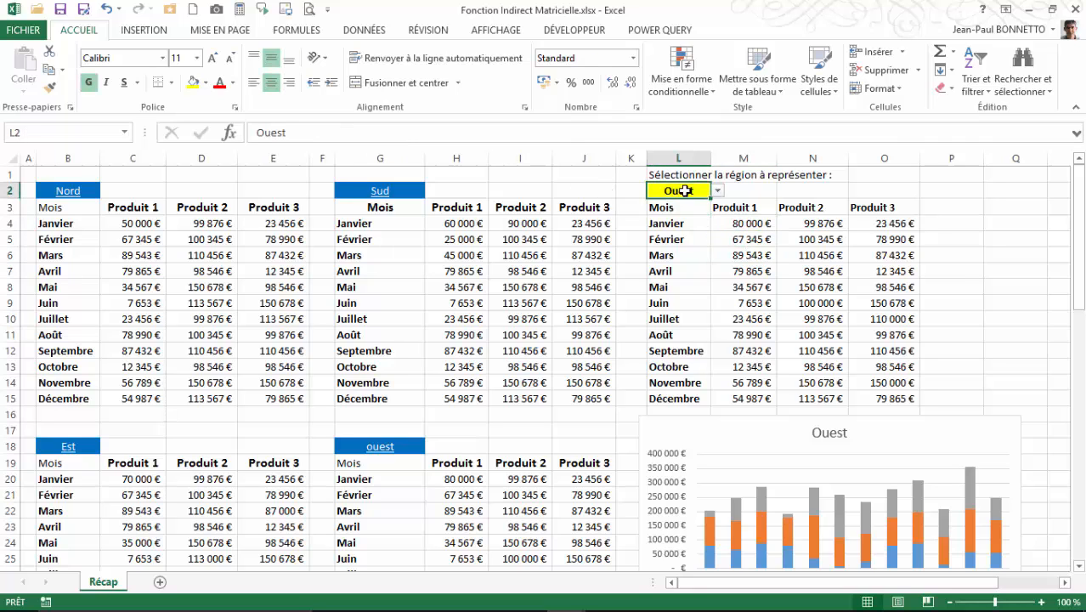
{"action": "left_click", "coordinate": [718, 190]}
{"action": "left_click", "coordinate": [684, 229]}
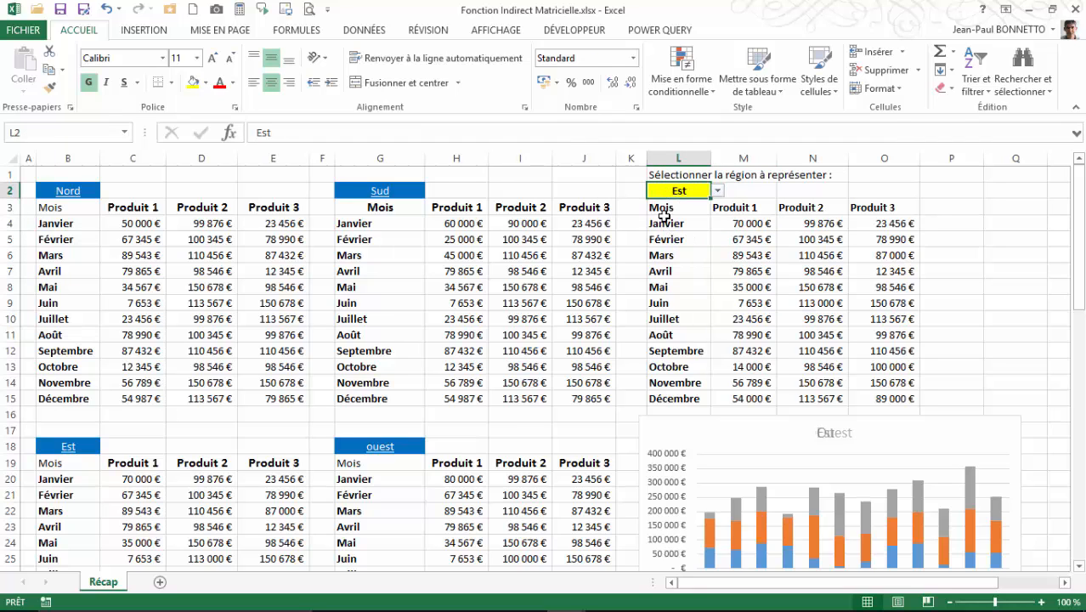
{"action": "scroll", "coordinate": [743, 339], "scroll_direction": "down", "scroll_amount": 3}
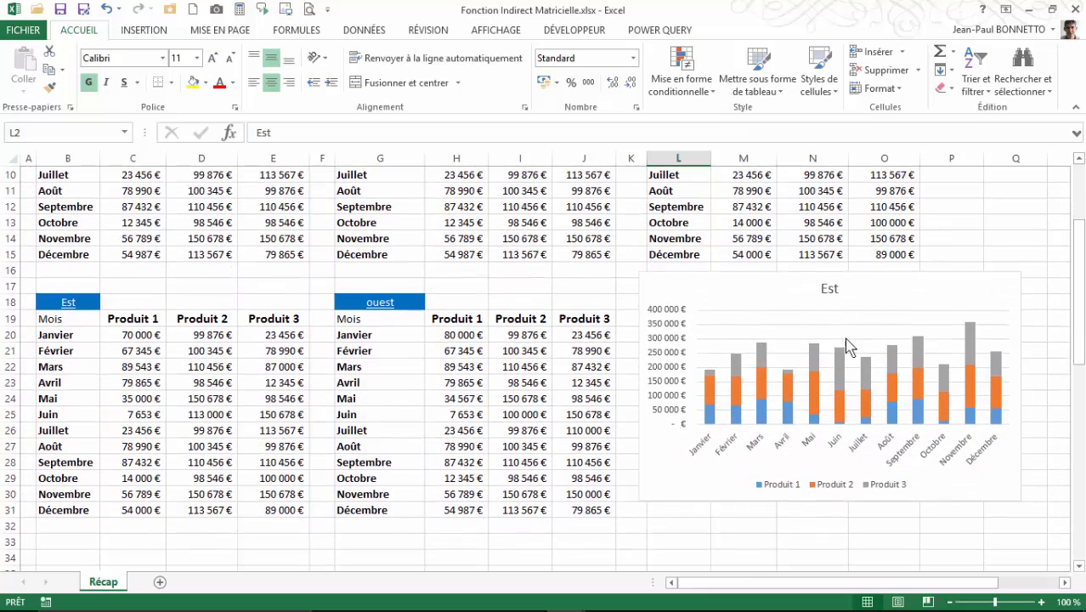
Step: Enlarge the stacked column chart slightly in height by extending its lower edge, and deselect it
{"action": "left_click", "coordinate": [1007, 498]}
{"action": "left_click_drag", "start_coordinate": [1020, 499], "coordinate": [969, 476]}
{"action": "scroll", "coordinate": [873, 377], "scroll_direction": "up", "scroll_amount": 2}
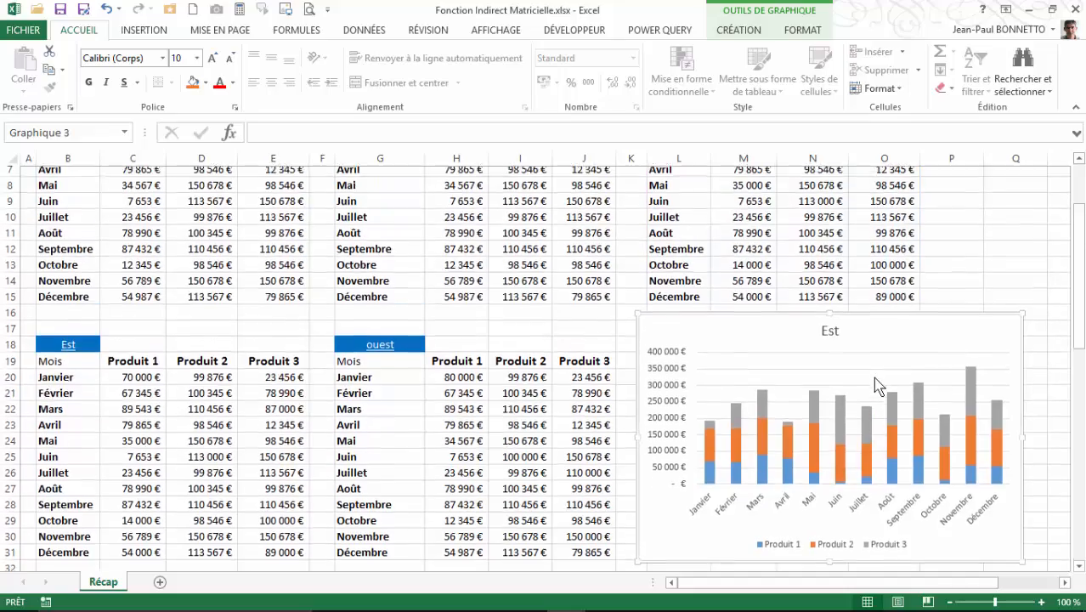
{"action": "left_click", "coordinate": [782, 289]}
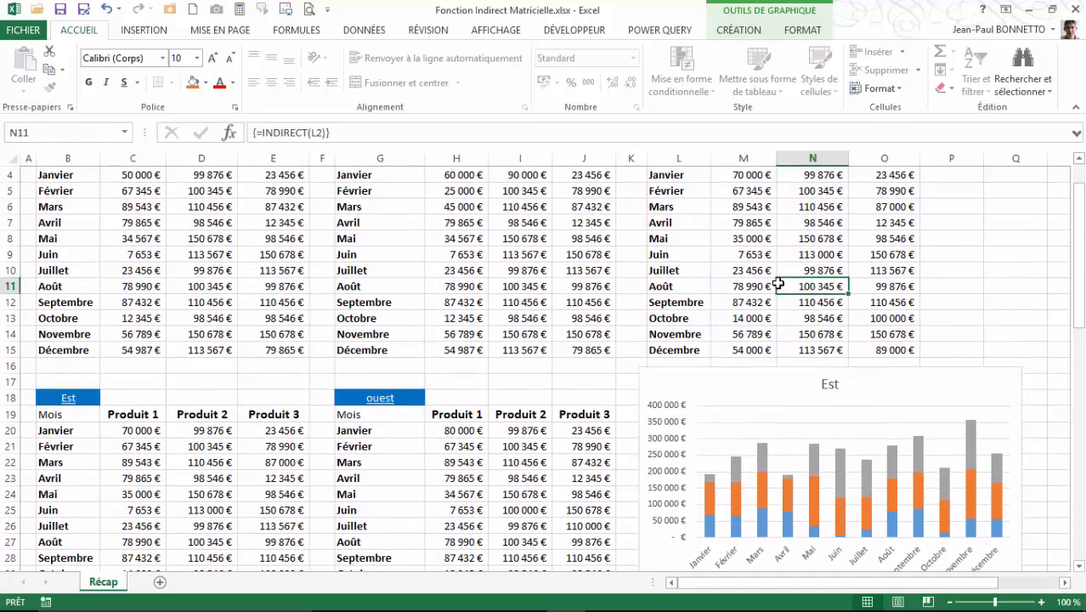
Step: Review the array formula in the Avril cell L7 and the Mois header cell L3 of the result table
{"action": "scroll", "coordinate": [783, 288], "scroll_direction": "up", "scroll_amount": 1}
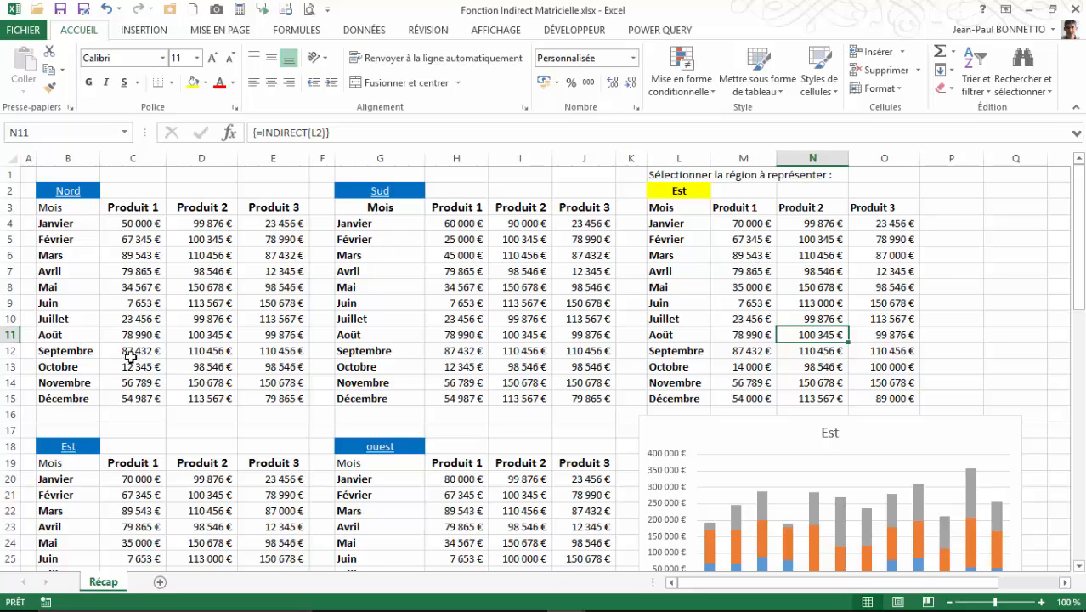
{"action": "left_click", "coordinate": [671, 266]}
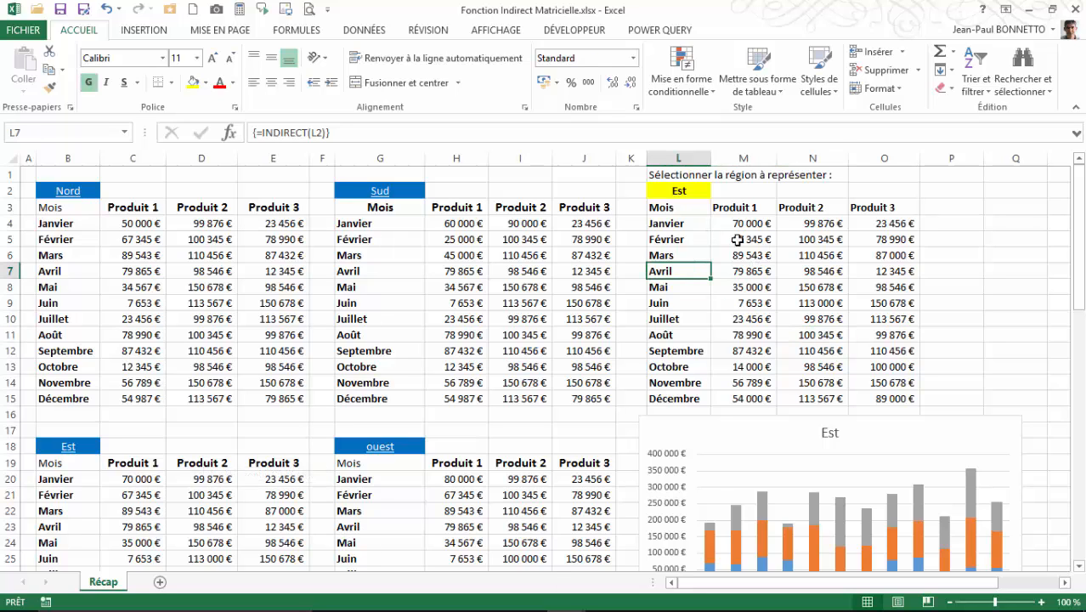
{"action": "left_click", "coordinate": [682, 210]}
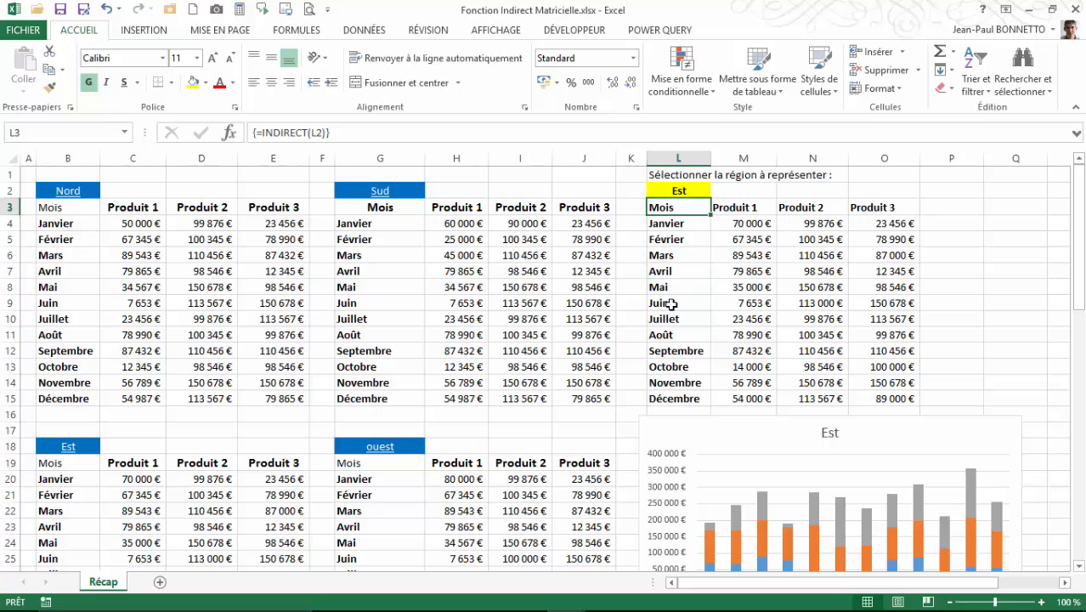